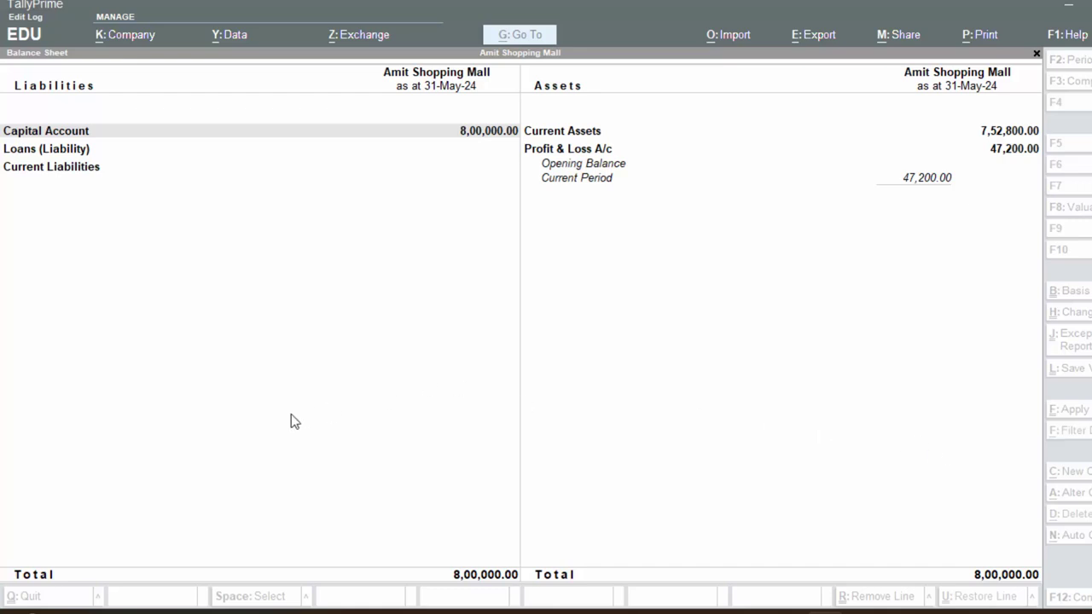
Close the Balance Sheet and stay in the company at Gateway of Tally
{"action": "left_click", "coordinate": [203, 408]}
{"action": "key", "text": "Escape"}
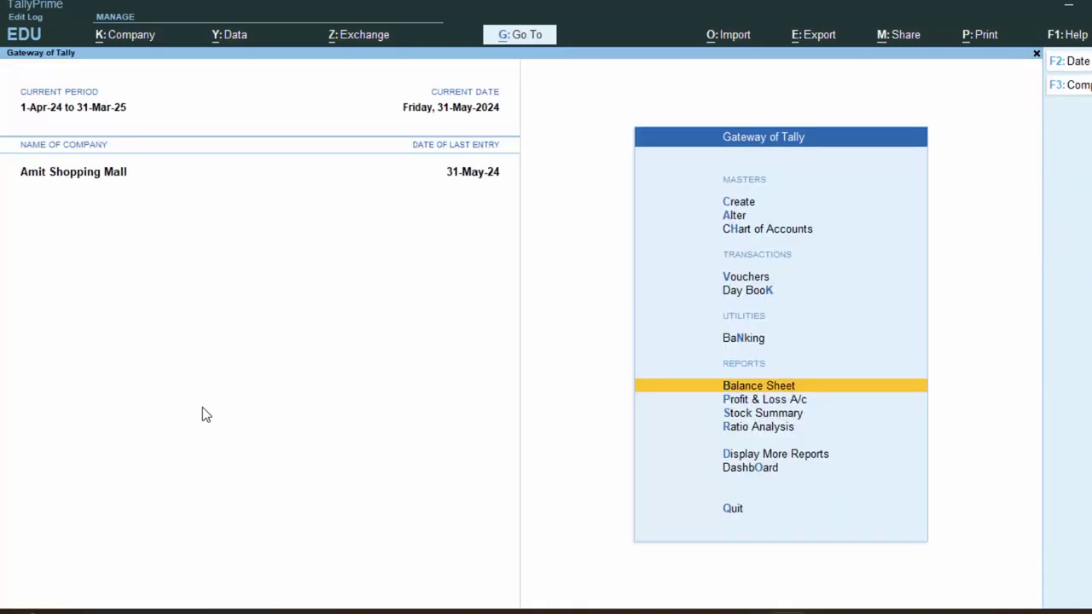
{"action": "key", "text": "Escape"}
{"action": "key", "text": "Escape"}
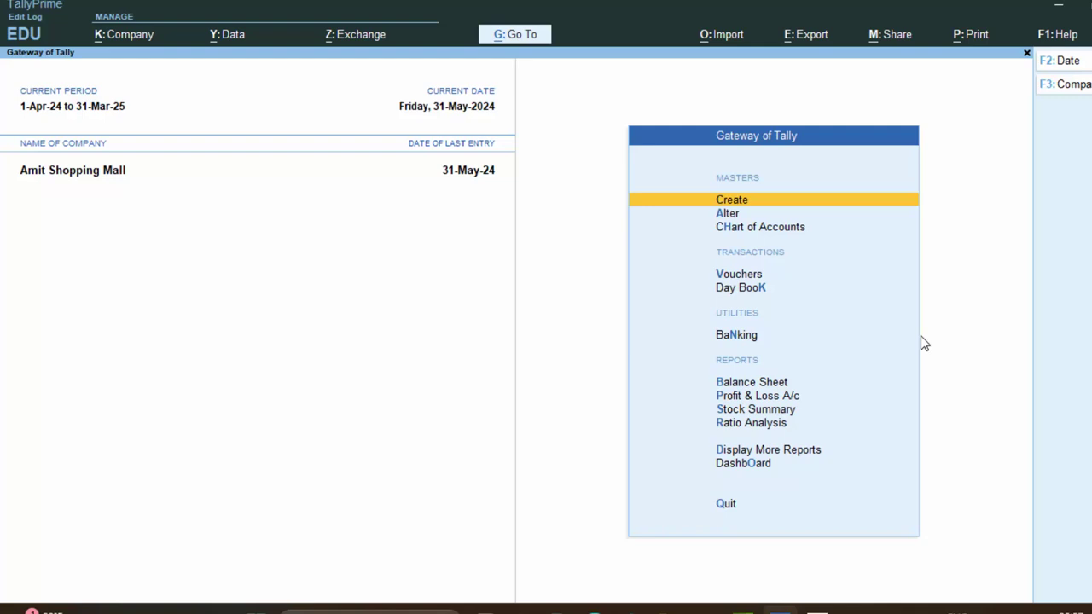
View the Balance Sheet report, then start a new Payment voucher in Vouchers
{"action": "key", "text": "Down"}
{"action": "key", "text": "Down"}
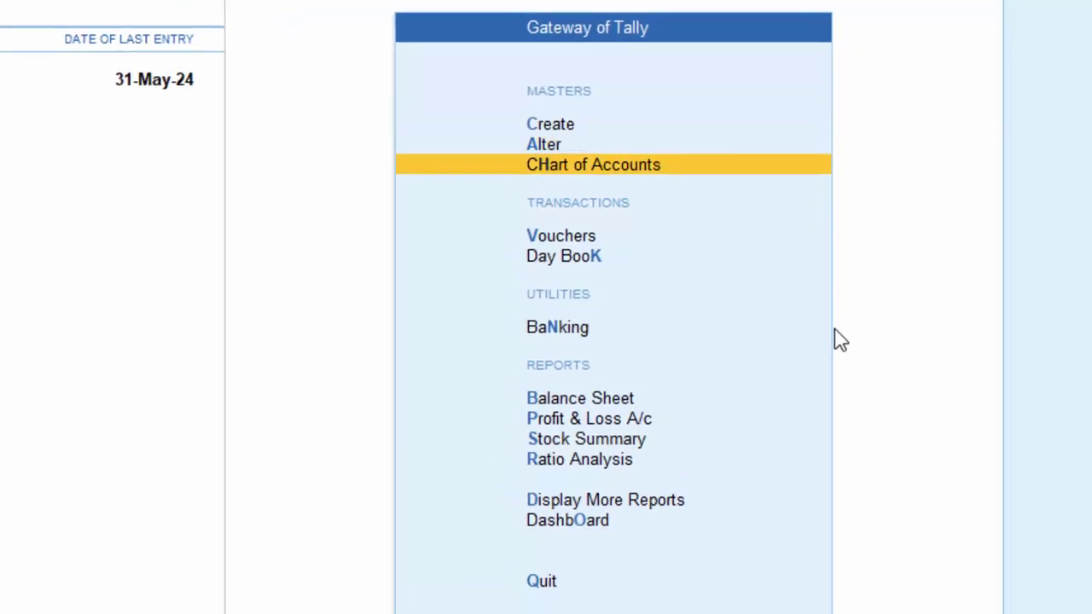
{"action": "key", "text": "Down"}
{"action": "key", "text": "Down"}
{"action": "key", "text": "Down"}
{"action": "key", "text": "Down"}
{"action": "key", "text": "Down"}
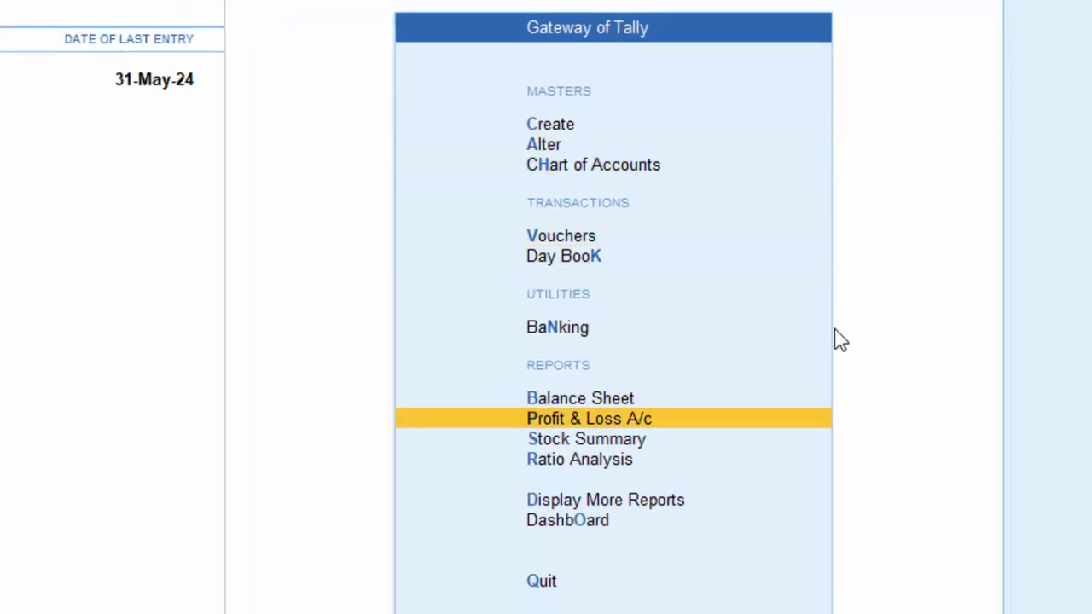
{"action": "key", "text": "Up"}
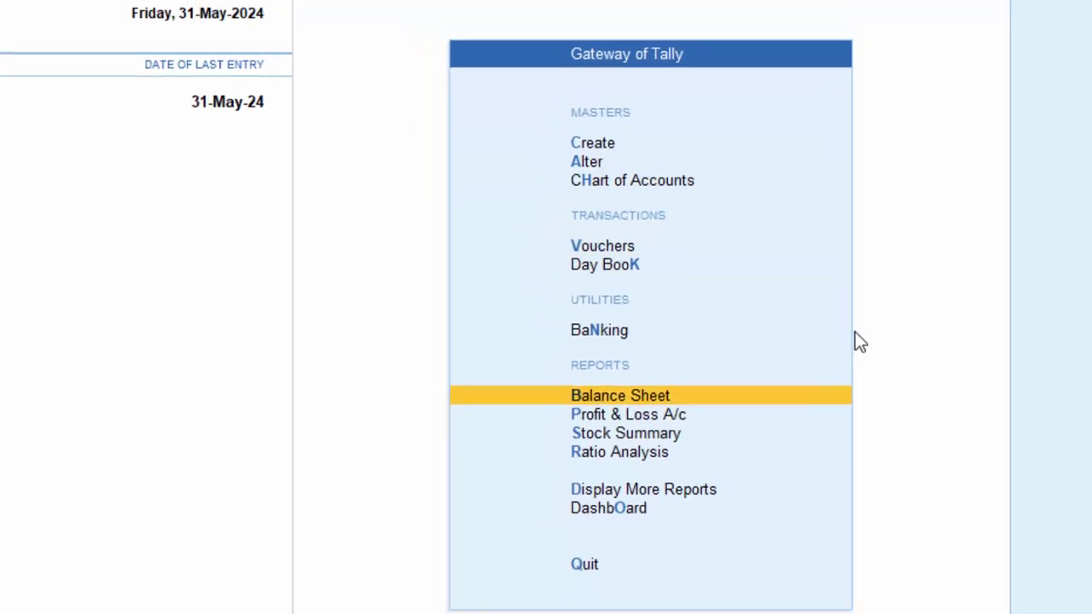
{"action": "key", "text": "Return"}
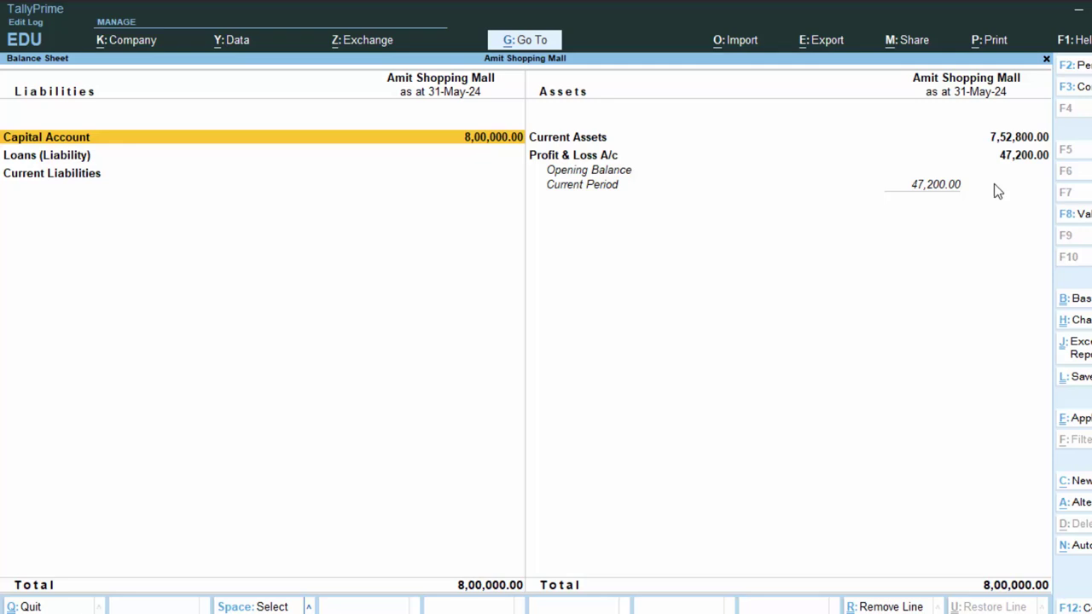
{"action": "key", "text": "Escape"}
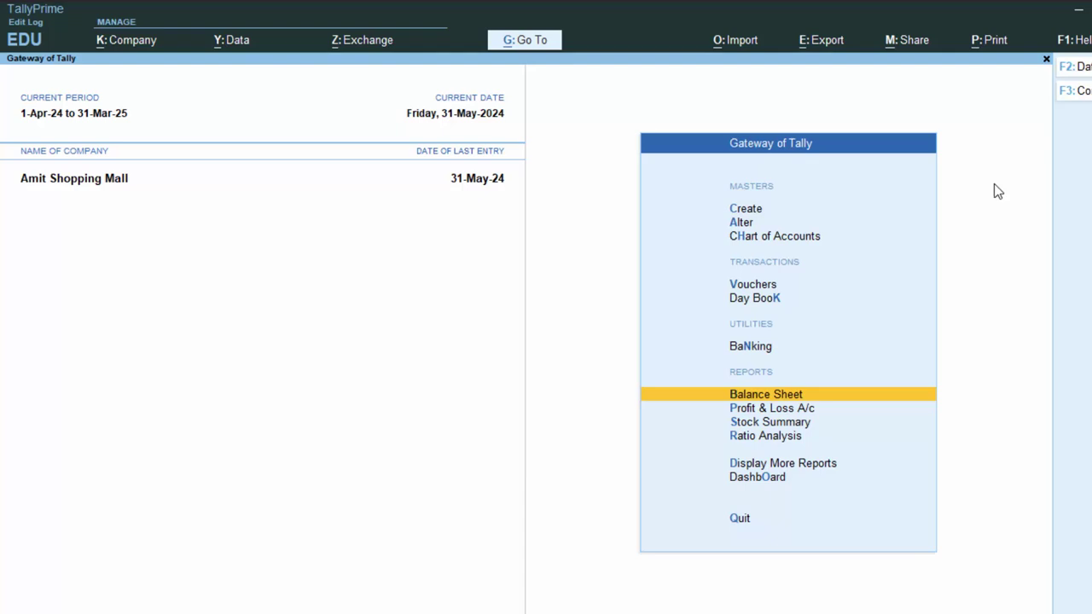
{"action": "key", "text": "v"}
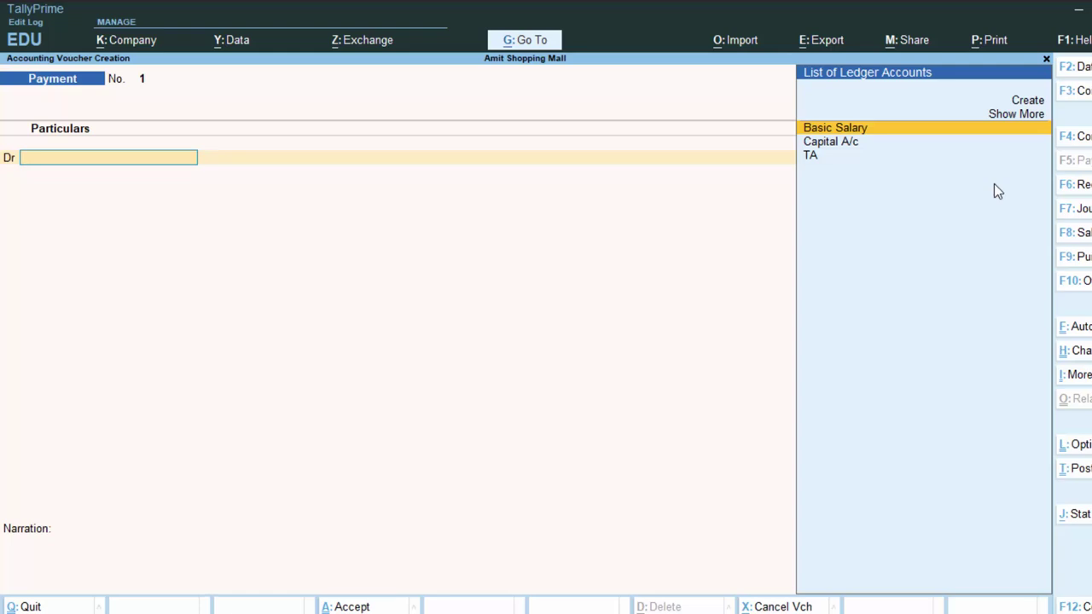
Switch to a Purchase voucher with supplier invoice 7575 and date 1-7-24
{"action": "left_click", "coordinate": [1080, 258]}
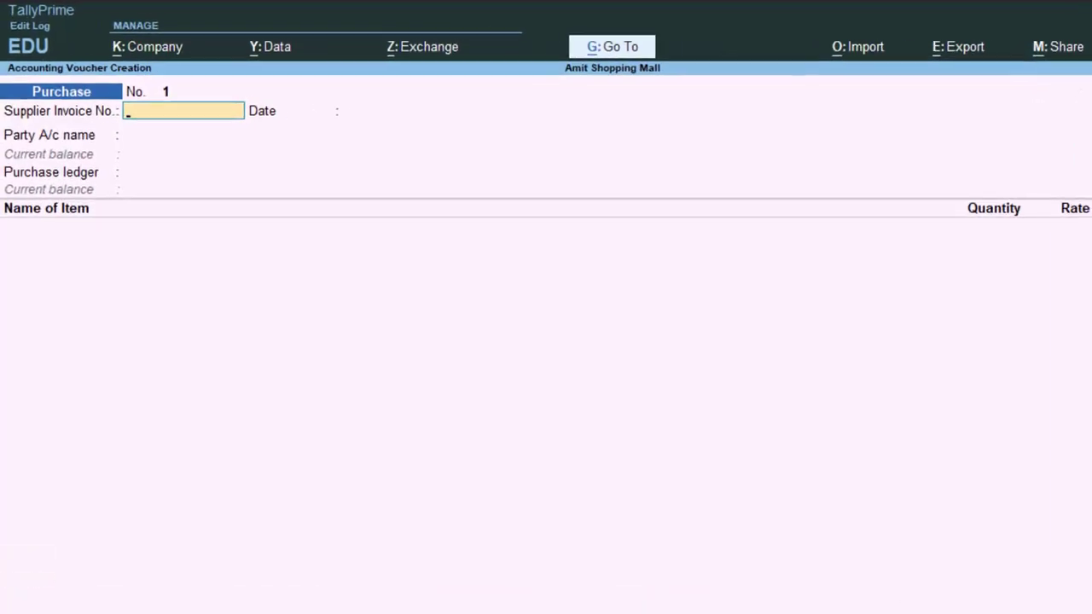
{"action": "type", "text": "7575"}
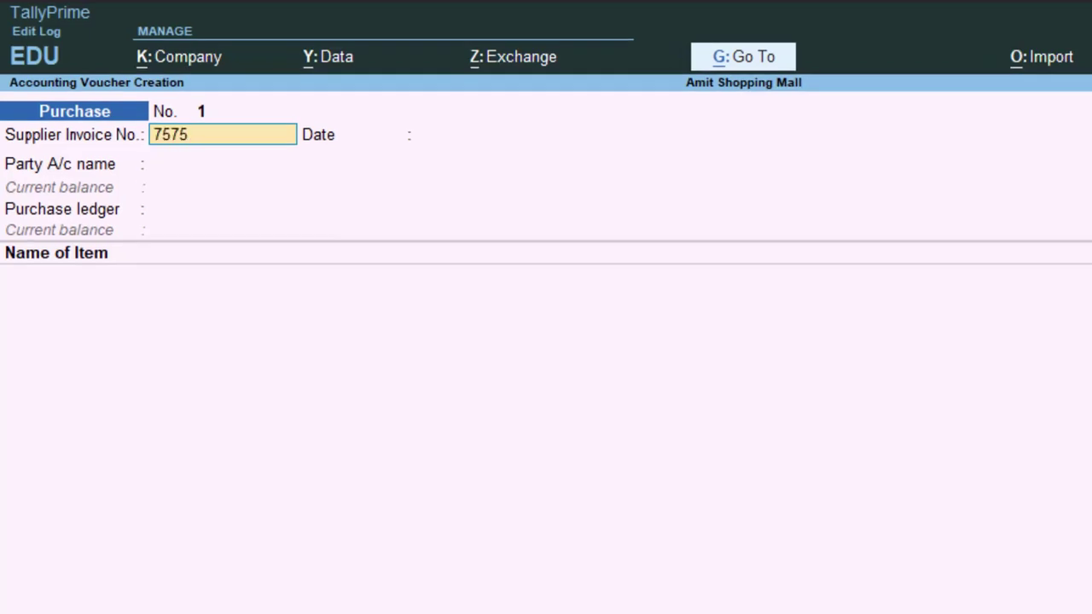
{"action": "key", "text": "Return"}
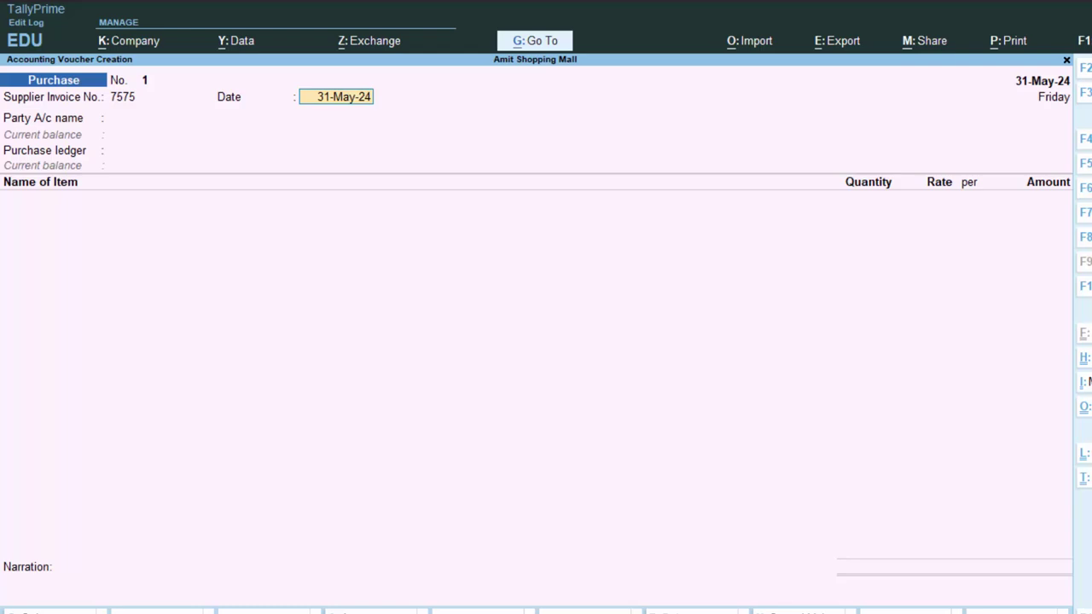
{"action": "key", "text": "F2"}
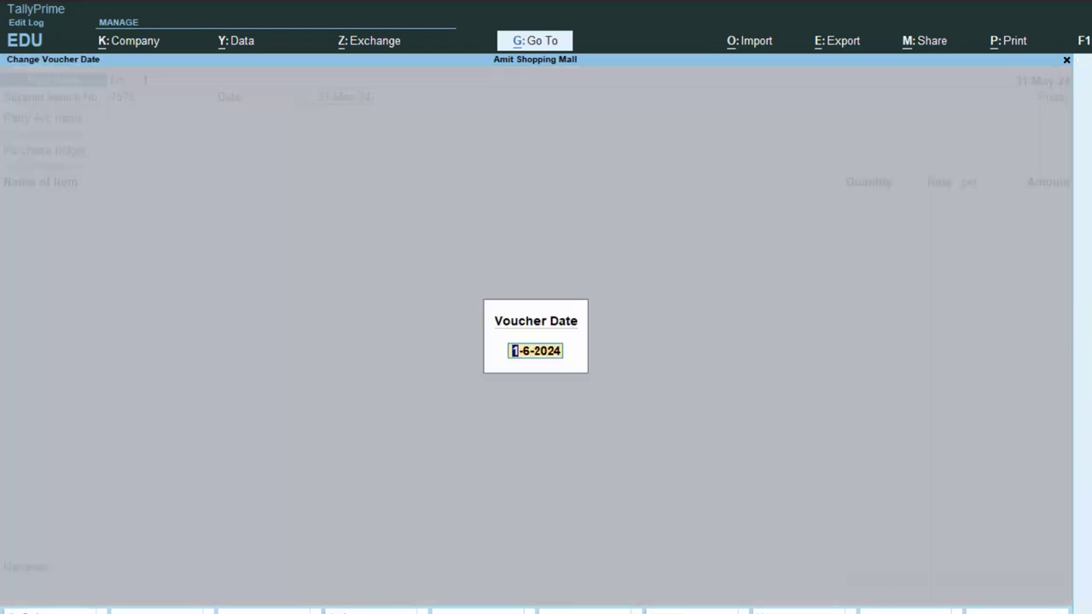
{"action": "type", "text": "1-7"}
{"action": "type", "text": "-24"}
{"action": "key", "text": "Return"}
{"action": "key", "text": "Return"}
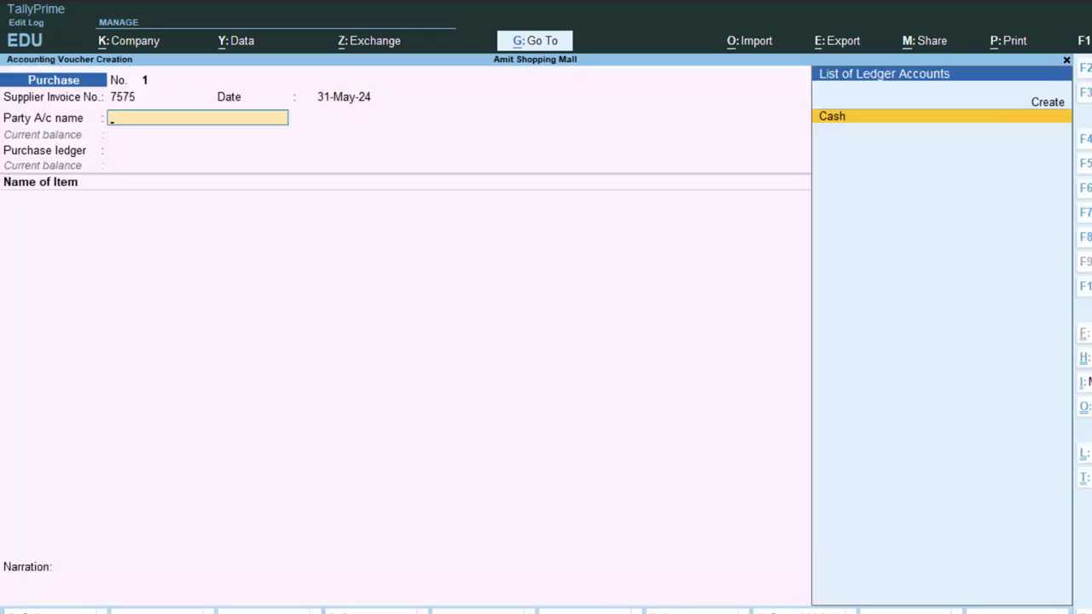
{"action": "key", "text": "Return"}
{"action": "key", "text": "Return"}
{"action": "key", "text": "Return"}
{"action": "key", "text": "Return"}
{"action": "key", "text": "Return"}
{"action": "key", "text": "Return"}
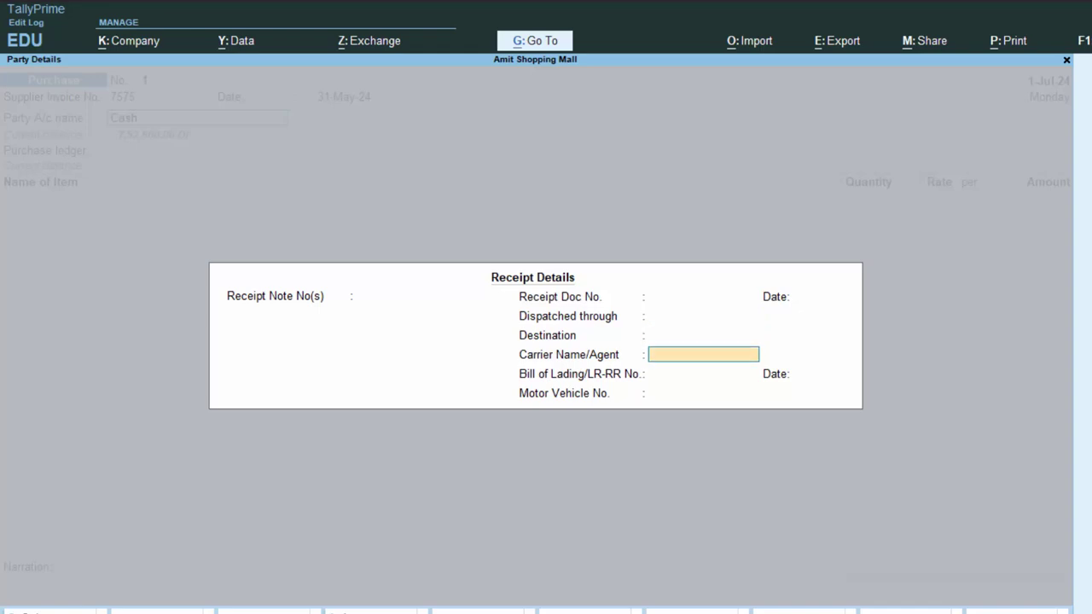
Set Cash as party account with GST registration Regular and Uttar Pradesh supply
{"action": "key", "text": "BackSpace"}
{"action": "key", "text": "BackSpace"}
{"action": "key", "text": "BackSpace"}
{"action": "key", "text": "BackSpace"}
{"action": "key", "text": "BackSpace"}
{"action": "key", "text": "BackSpace"}
{"action": "key", "text": "BackSpace"}
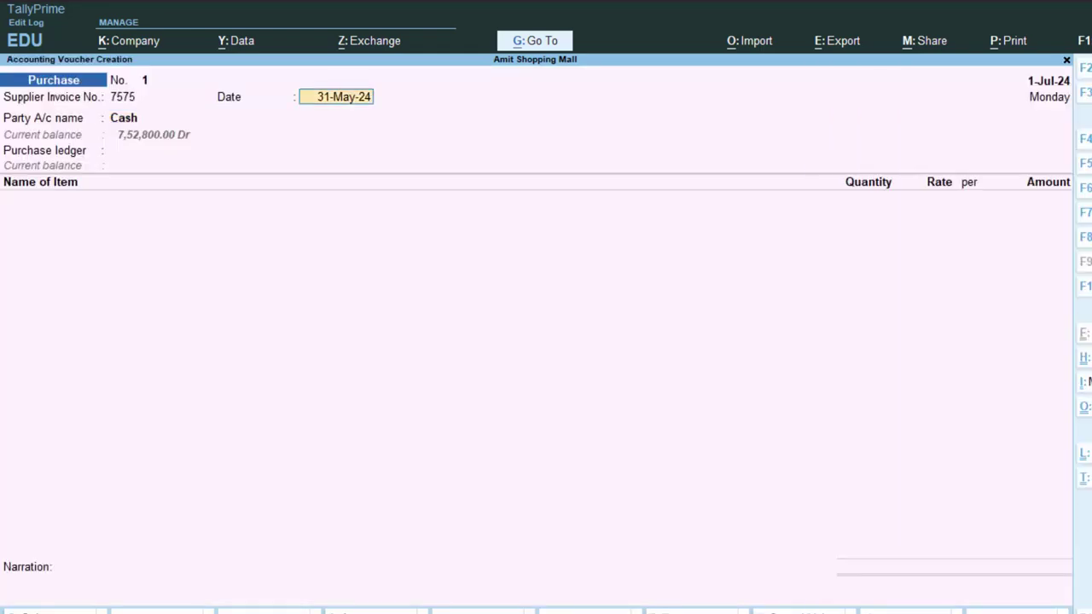
{"action": "key", "text": "Return"}
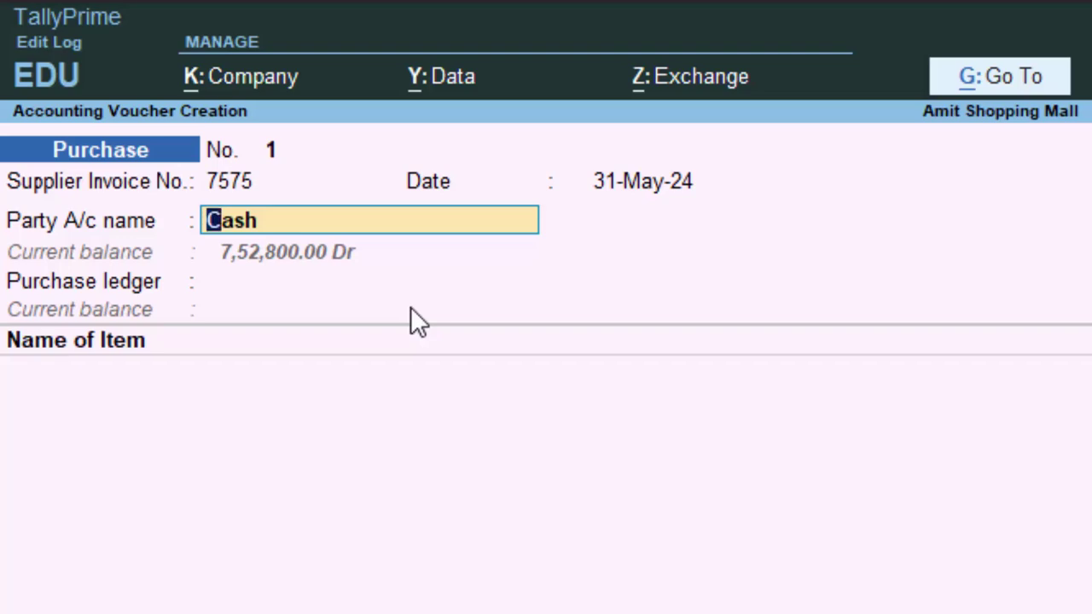
{"action": "key", "text": "Return"}
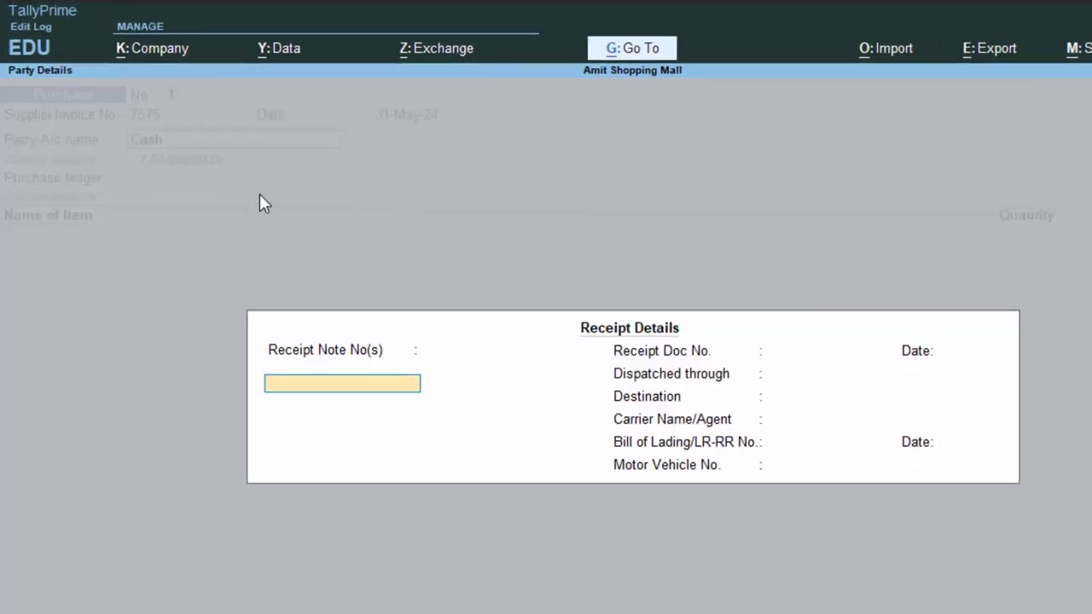
{"action": "key", "text": "Return"}
{"action": "key", "text": "Return"}
{"action": "key", "text": "Return"}
{"action": "key", "text": "Return"}
{"action": "key", "text": "Return"}
{"action": "key", "text": "Return"}
{"action": "key", "text": "Return"}
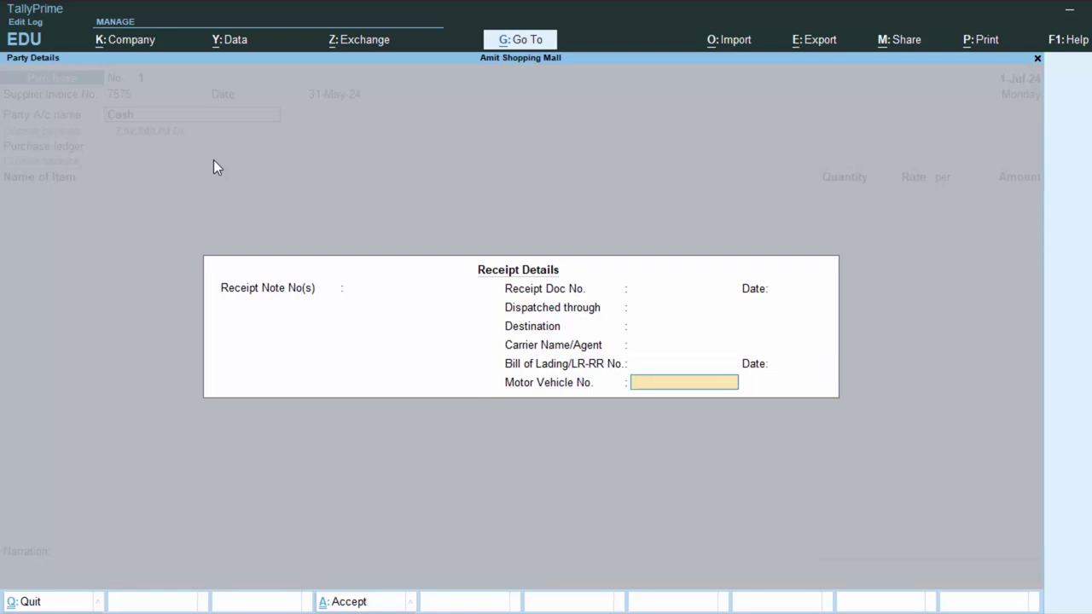
{"action": "key", "text": "Return"}
{"action": "key", "text": "Return"}
{"action": "key", "text": "Return"}
{"action": "key", "text": "Return"}
{"action": "key", "text": "Return"}
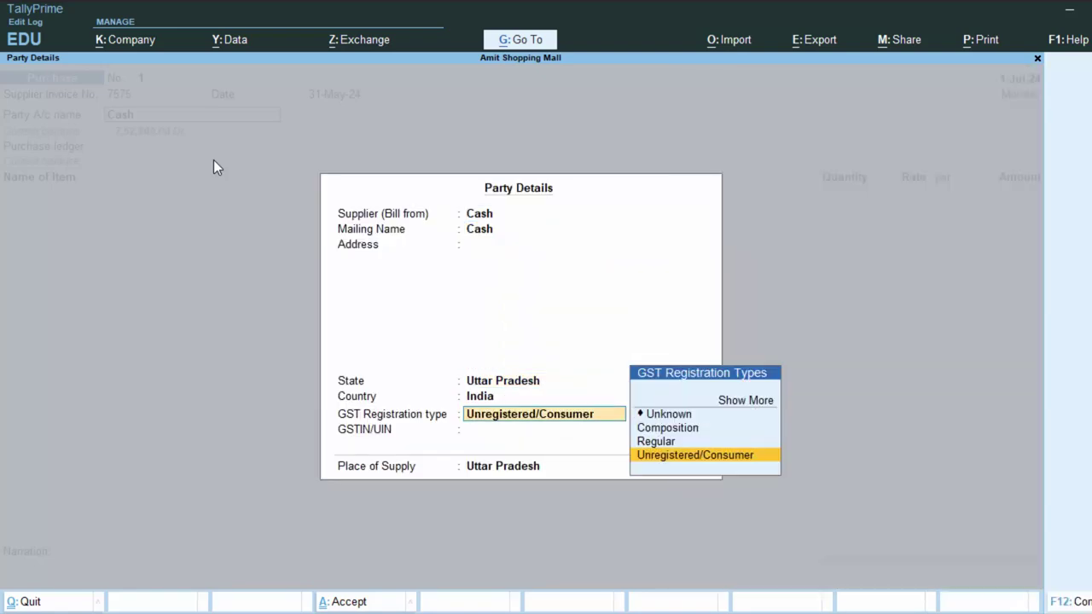
{"action": "key", "text": "Up"}
{"action": "key", "text": "Return"}
{"action": "key", "text": "Return"}
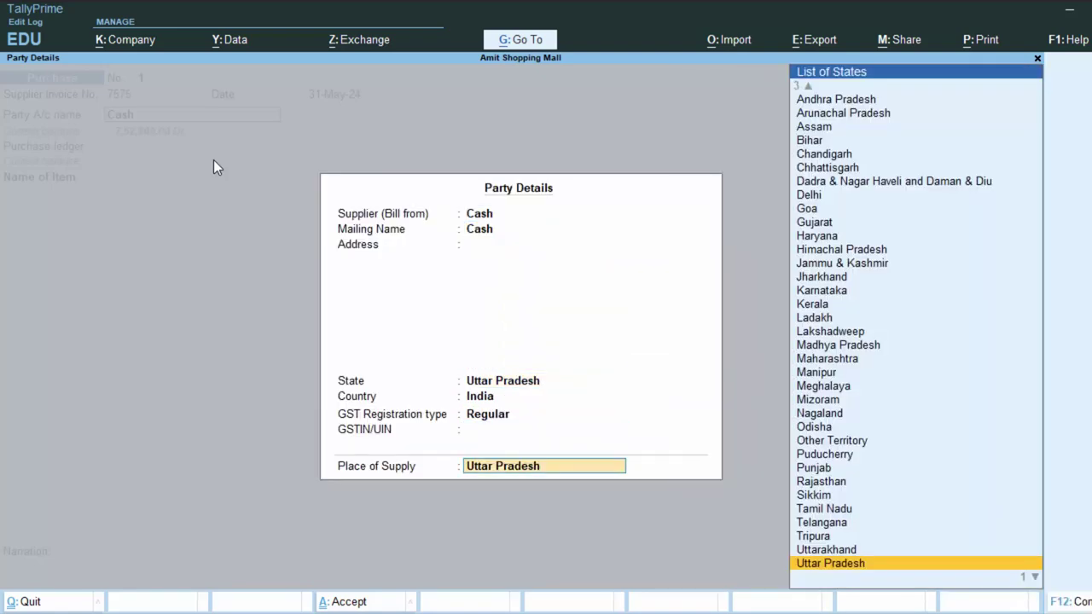
{"action": "key", "text": "Return"}
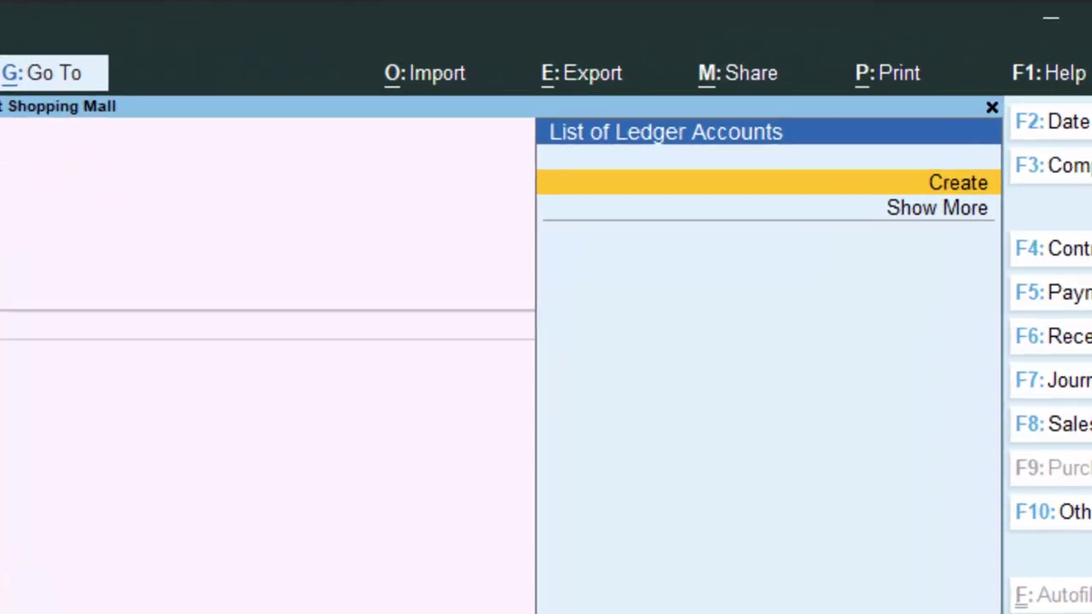
Create ledger 'Purchase A/c' under Purchase Accounts, keeping default GST details
{"action": "key", "text": "Return"}
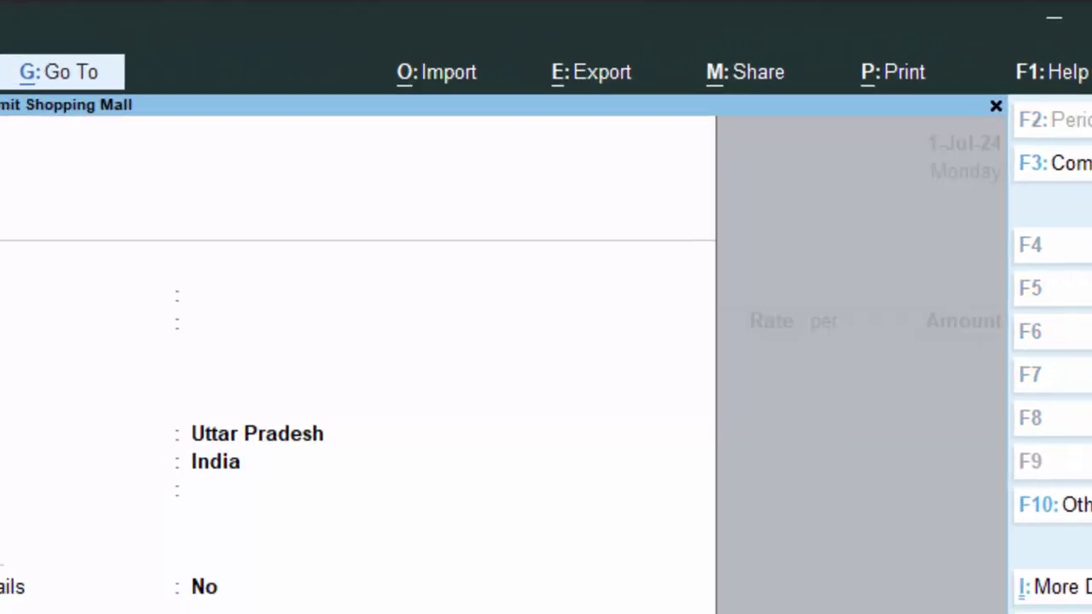
{"action": "type", "text": "Pur"}
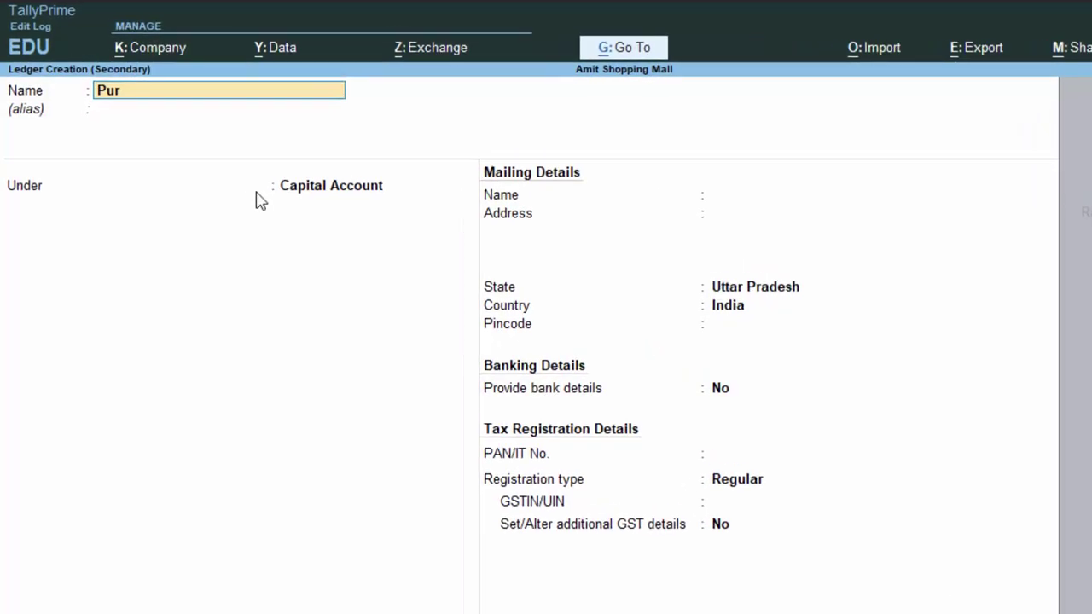
{"action": "type", "text": "chase"}
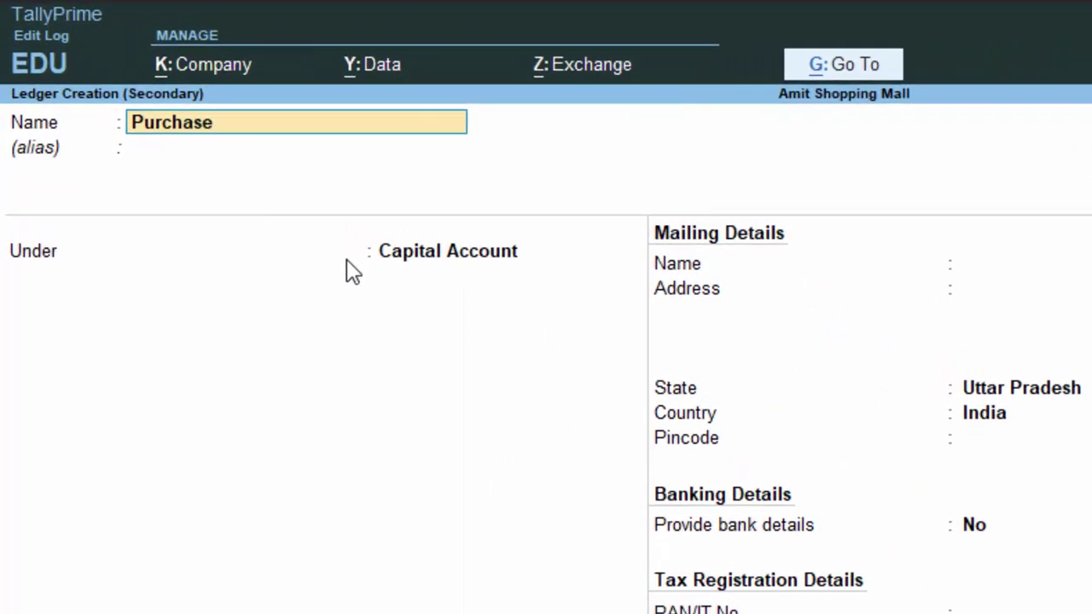
{"action": "type", "text": " A/c"}
{"action": "key", "text": "Return"}
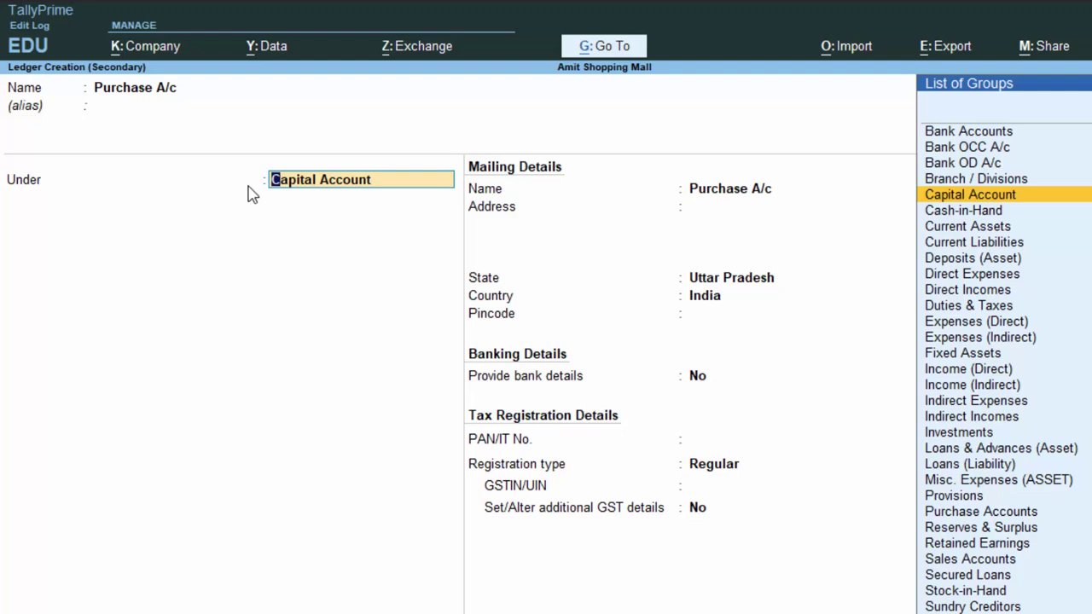
{"action": "type", "text": "P"}
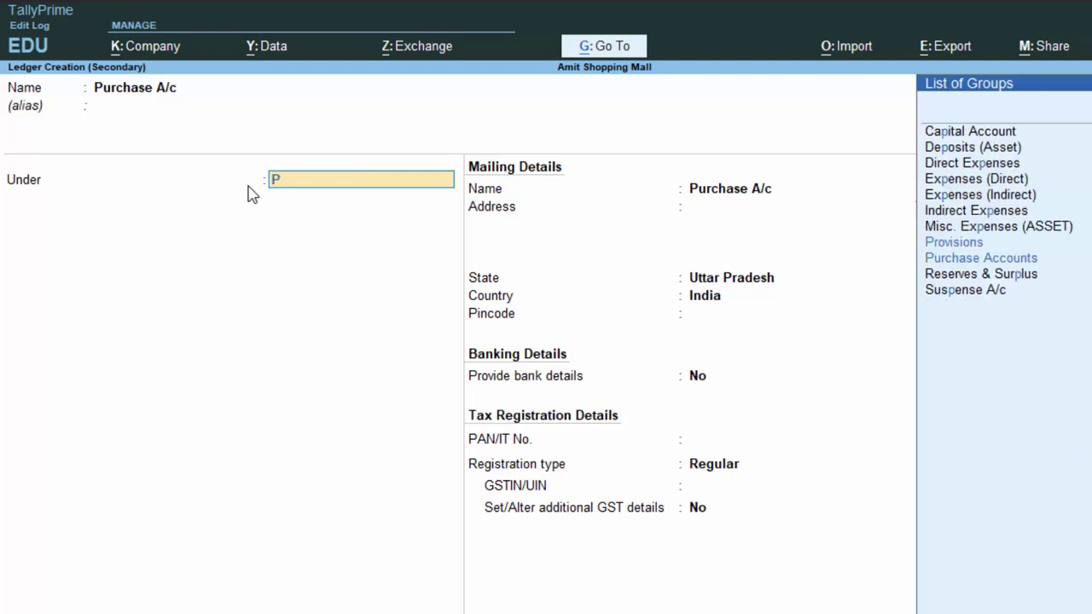
{"action": "key", "text": "Down"}
{"action": "key", "text": "Down"}
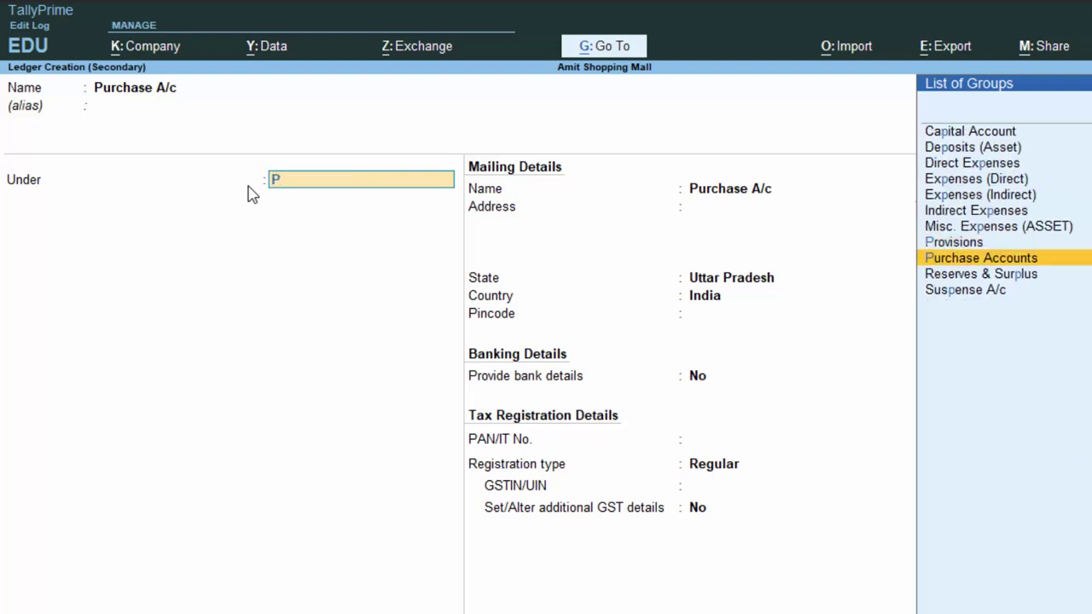
{"action": "key", "text": "Return"}
{"action": "key", "text": "Return"}
{"action": "key", "text": "Return"}
{"action": "key", "text": "Return"}
{"action": "key", "text": "Return"}
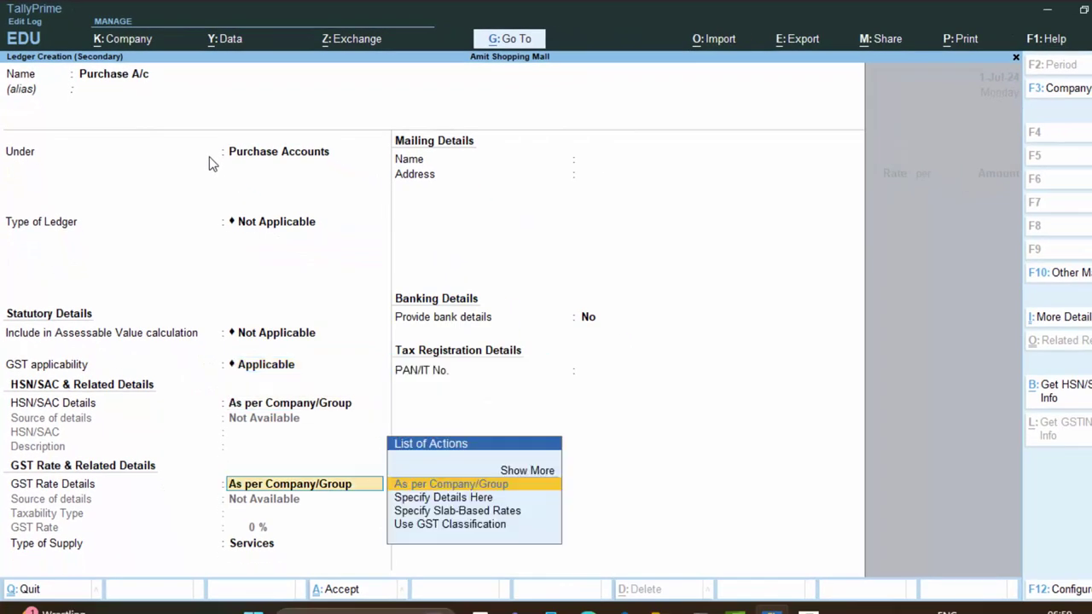
{"action": "key", "text": "Return"}
{"action": "key", "text": "Return"}
{"action": "key", "text": "Return"}
{"action": "key", "text": "Return"}
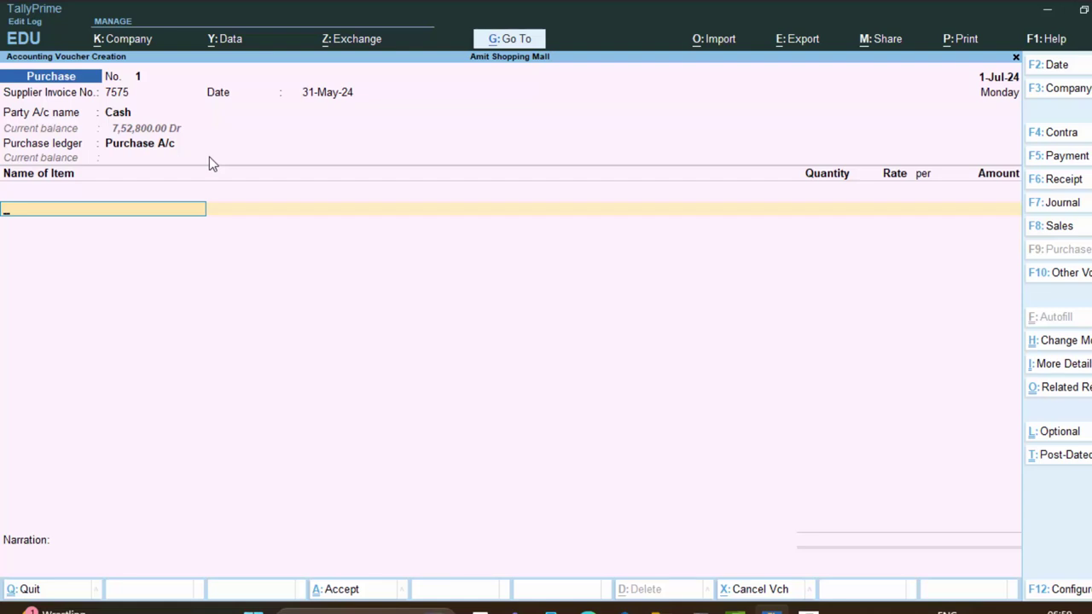
Start a new stock item named Printer from the Name of Item field
{"action": "type", "text": "c"}
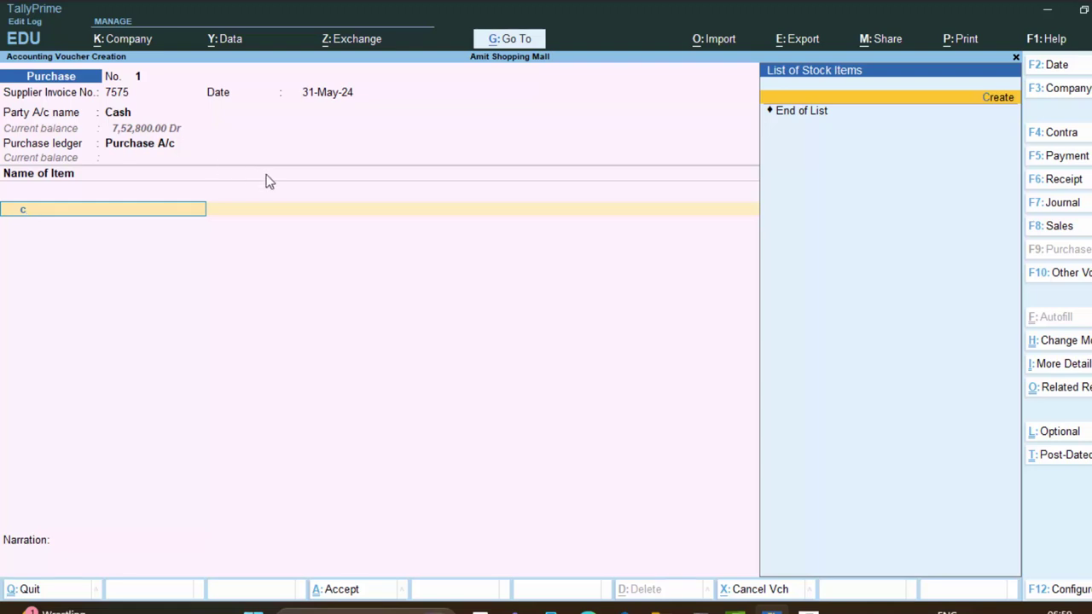
{"action": "left_click", "coordinate": [996, 99]}
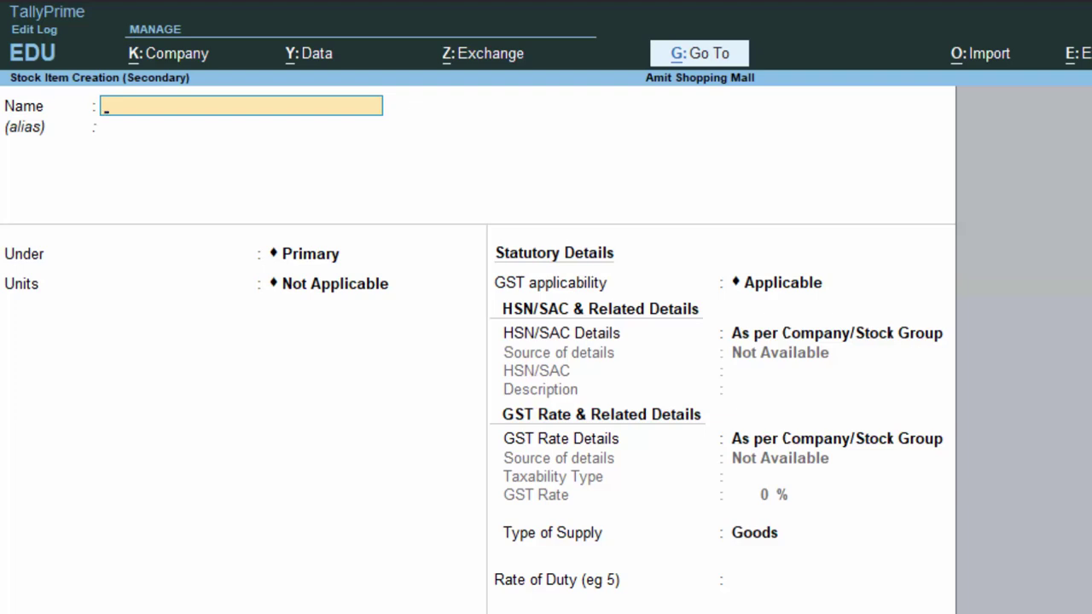
{"action": "type", "text": "P"}
{"action": "type", "text": "r"}
{"action": "type", "text": "inter"}
{"action": "key", "text": "Return"}
{"action": "key", "text": "Return"}
{"action": "key", "text": "Return"}
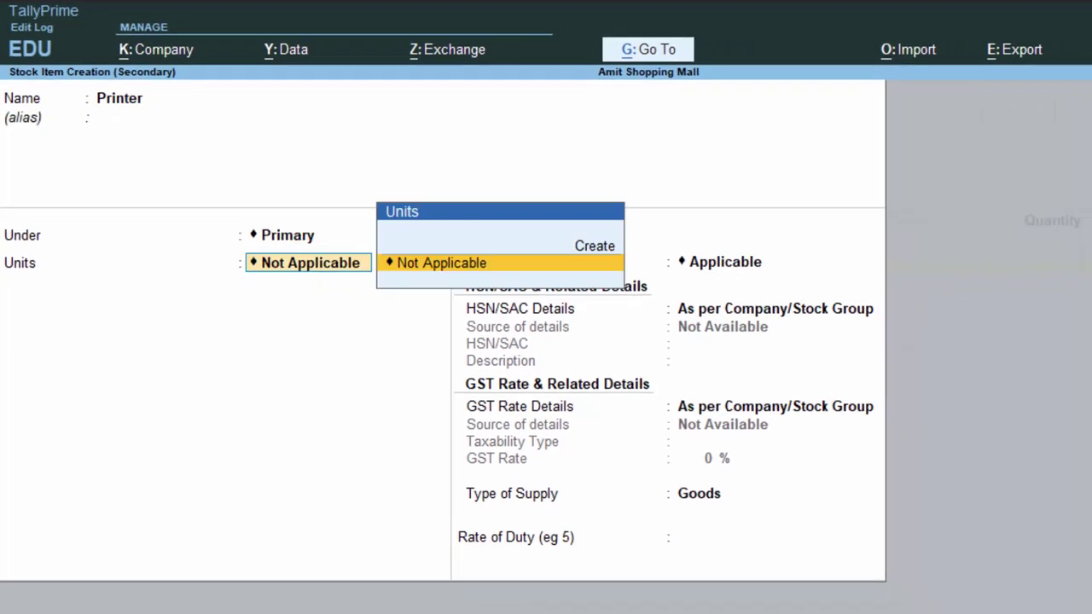
{"action": "key", "text": "BackSpace"}
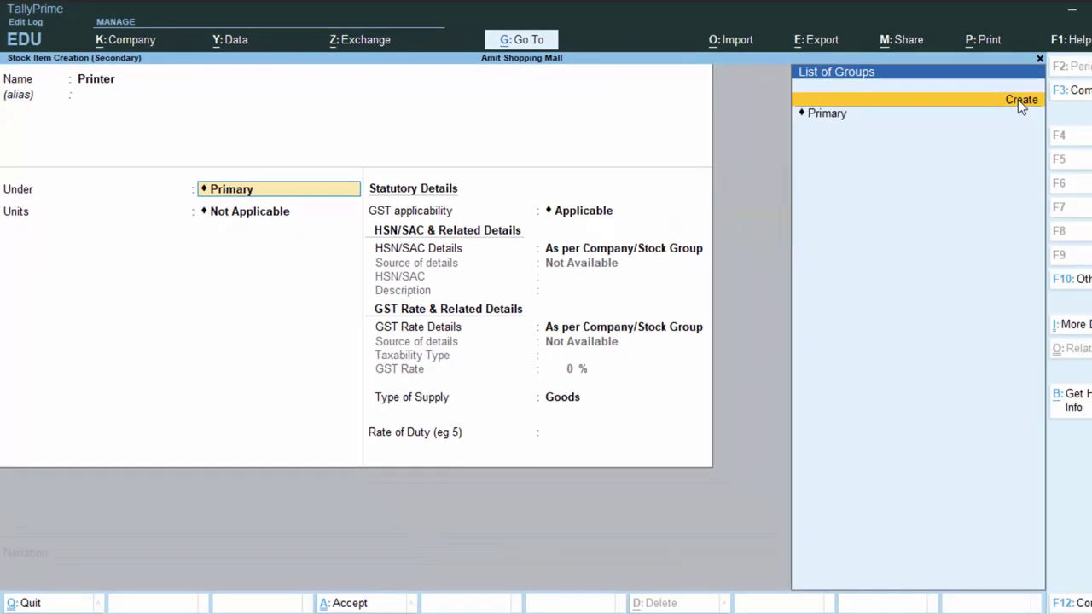
Create stock group Electronics under Primary for Printer and accept its default units and GST
{"action": "left_click", "coordinate": [1018, 100]}
{"action": "type", "text": "E"}
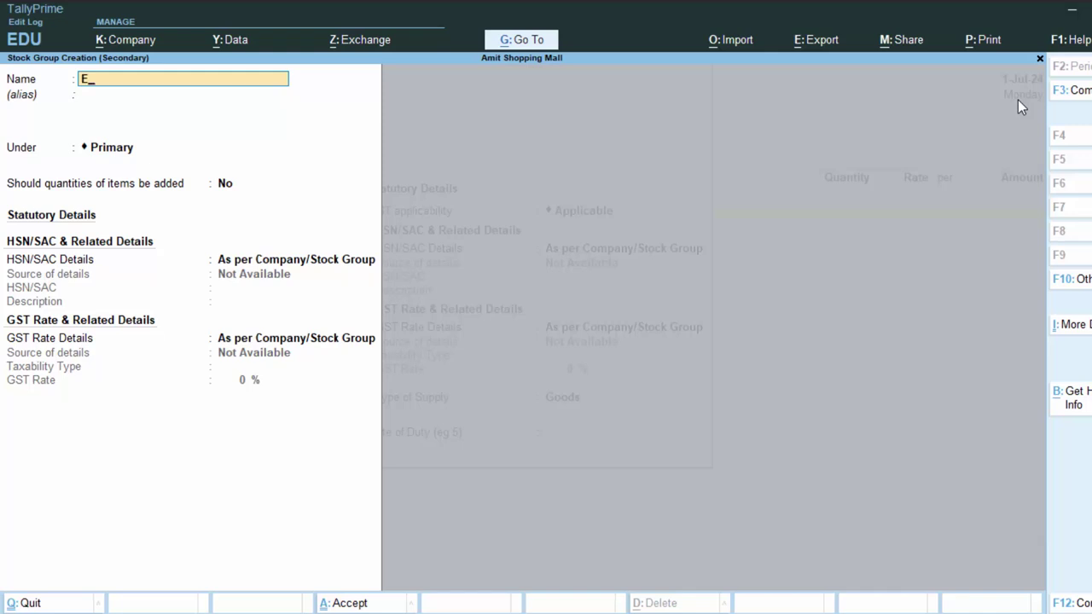
{"action": "type", "text": "lectro"}
{"action": "type", "text": "nics"}
{"action": "key", "text": "Return"}
{"action": "key", "text": "Return"}
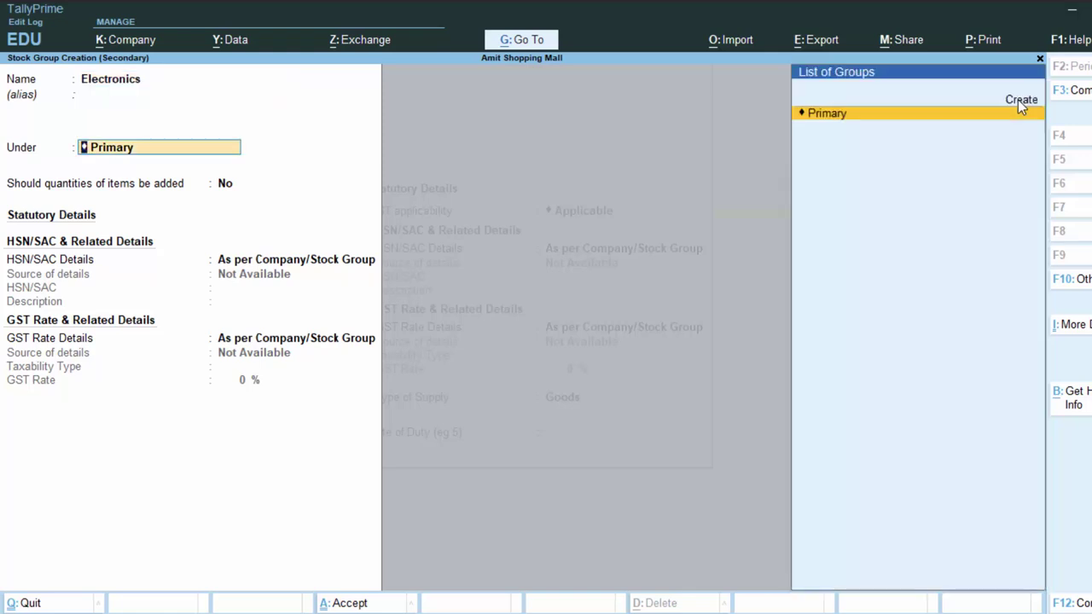
{"action": "key", "text": "Return"}
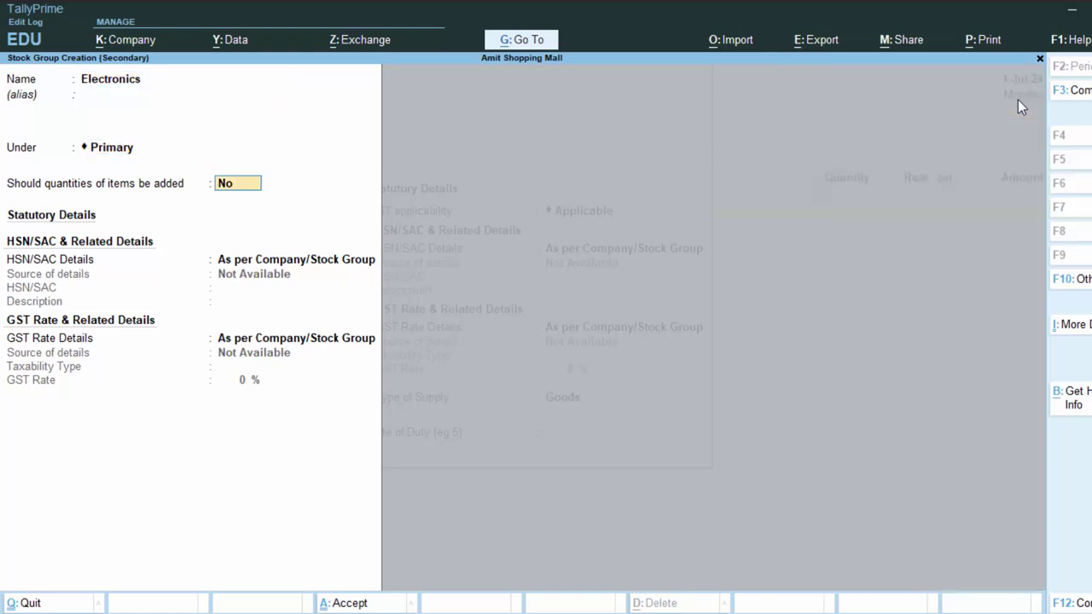
{"action": "key", "text": "Return"}
{"action": "key", "text": "Return"}
{"action": "key", "text": "Return"}
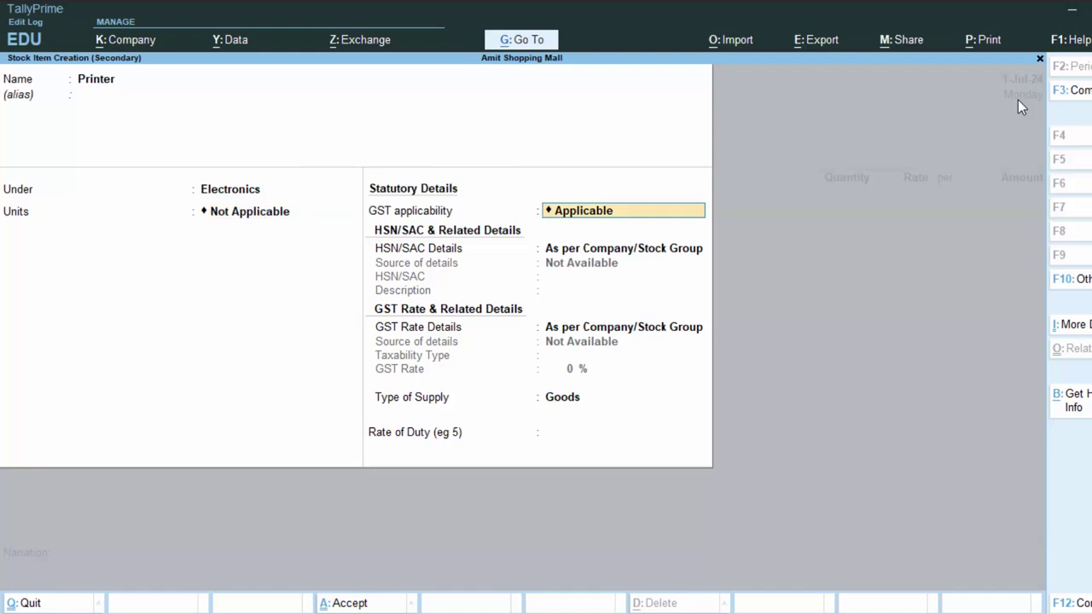
{"action": "key", "text": "Return"}
{"action": "key", "text": "Return"}
{"action": "key", "text": "Return"}
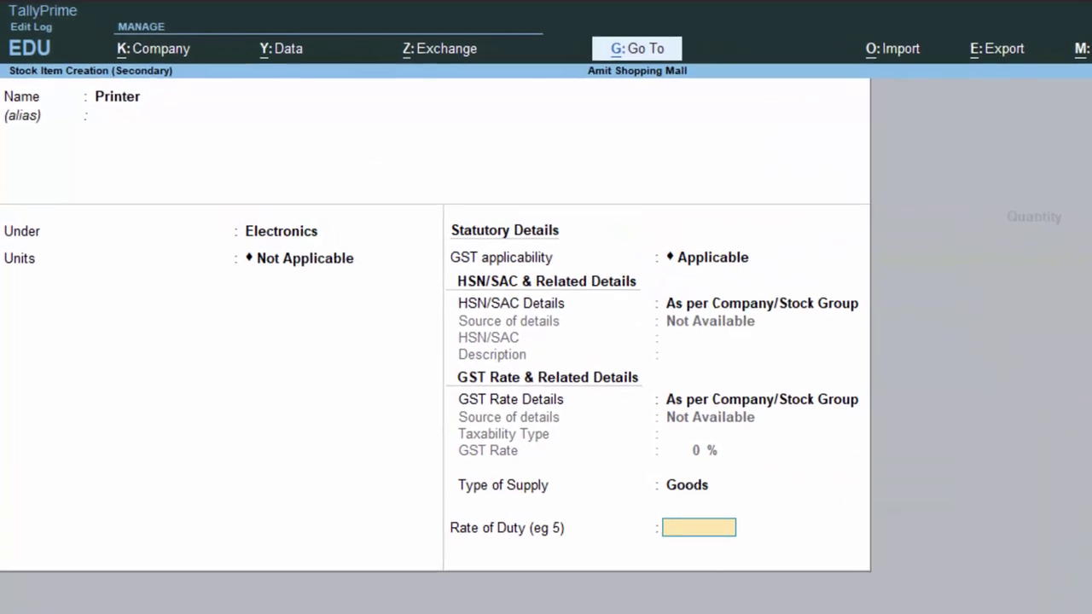
{"action": "key", "text": "Return"}
{"action": "key", "text": "Return"}
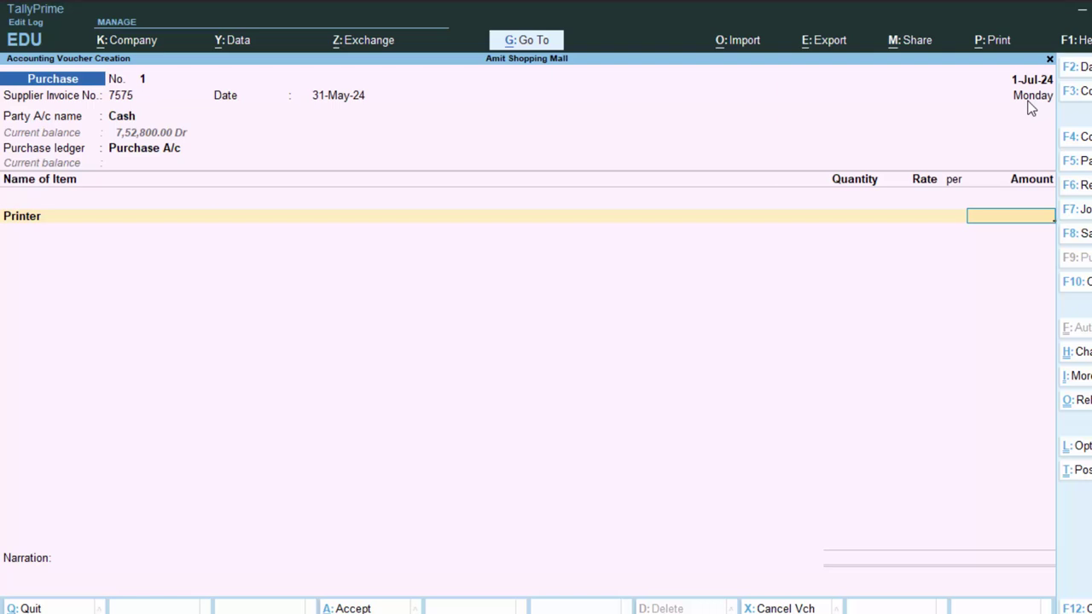
Re-check the Cash party's receipt and party details, then reconfirm Printer as the purchased item
{"action": "key", "text": "BackSpace"}
{"action": "key", "text": "Return"}
{"action": "key", "text": "BackSpace"}
{"action": "key", "text": "BackSpace"}
{"action": "key", "text": "BackSpace"}
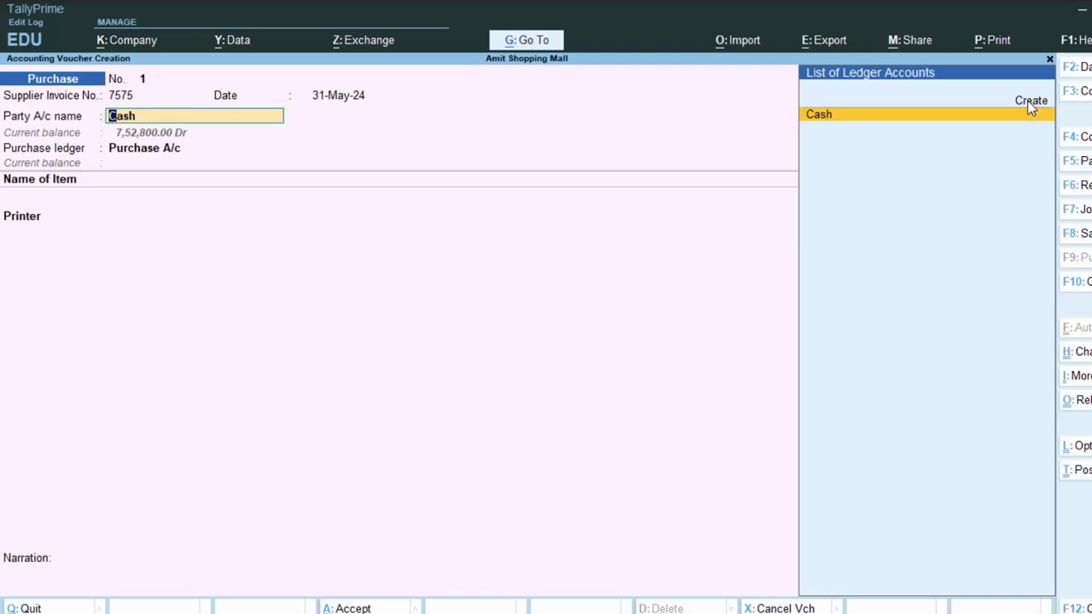
{"action": "key", "text": "Return"}
{"action": "key", "text": "Return"}
{"action": "key", "text": "Return"}
{"action": "key", "text": "Return"}
{"action": "key", "text": "Return"}
{"action": "key", "text": "Return"}
{"action": "key", "text": "Return"}
{"action": "key", "text": "Return"}
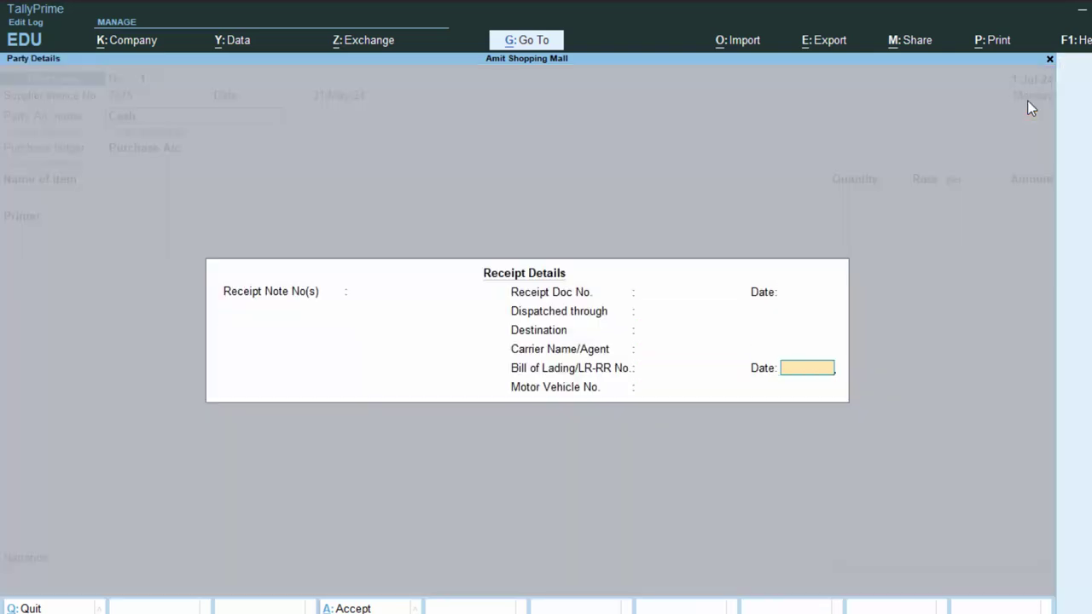
{"action": "key", "text": "Return"}
{"action": "key", "text": "Return"}
{"action": "key", "text": "Return"}
{"action": "key", "text": "Return"}
{"action": "key", "text": "Return"}
{"action": "key", "text": "Return"}
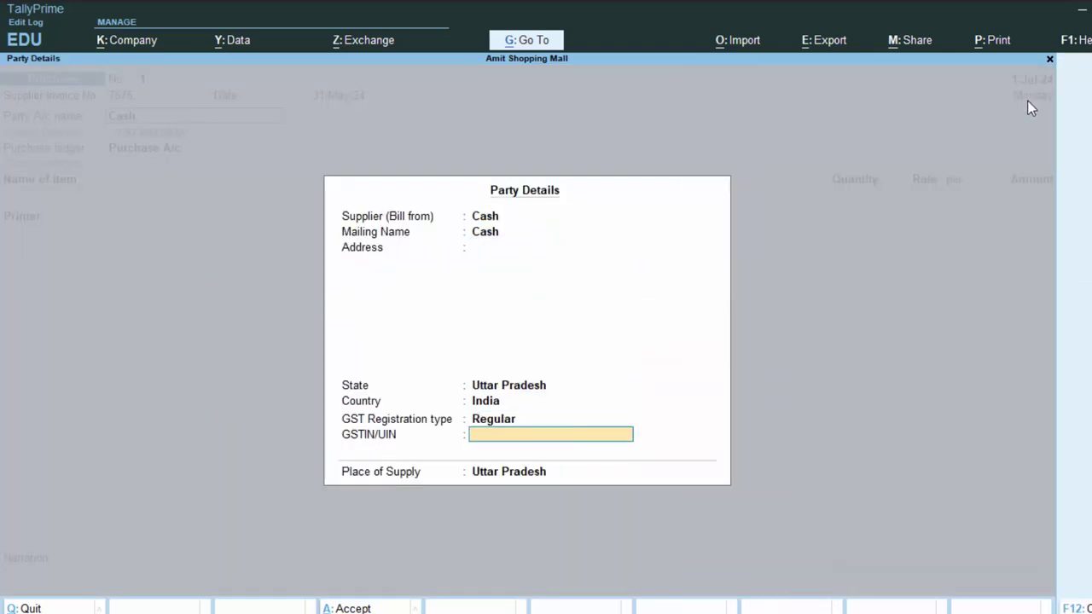
{"action": "key", "text": "Return"}
{"action": "key", "text": "Return"}
{"action": "key", "text": "Return"}
{"action": "key", "text": "Return"}
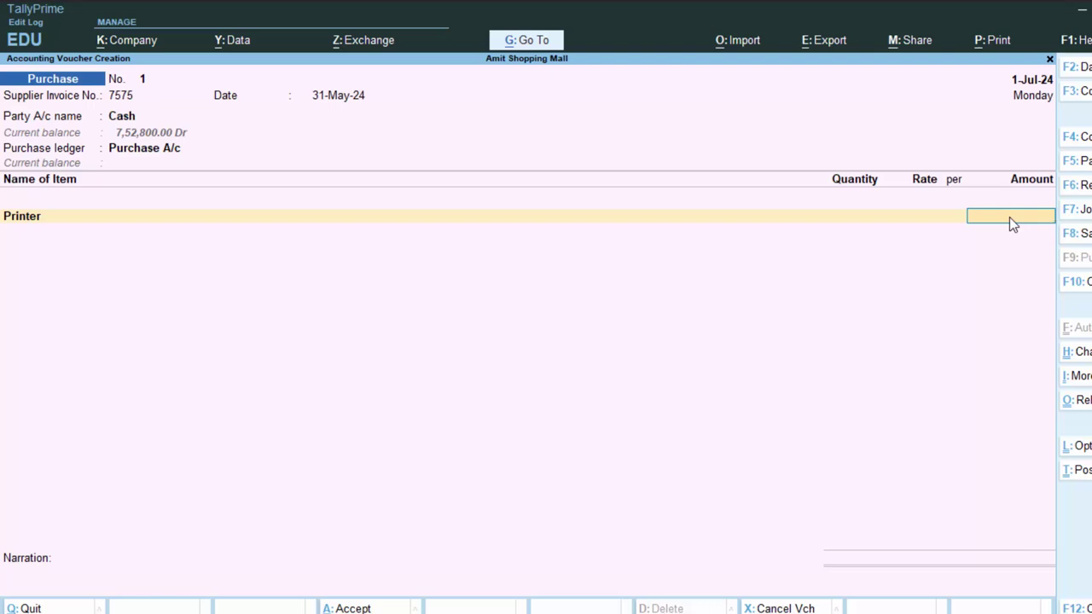
{"action": "key", "text": "BackSpace"}
{"action": "key", "text": "BackSpace"}
{"action": "key", "text": "Return"}
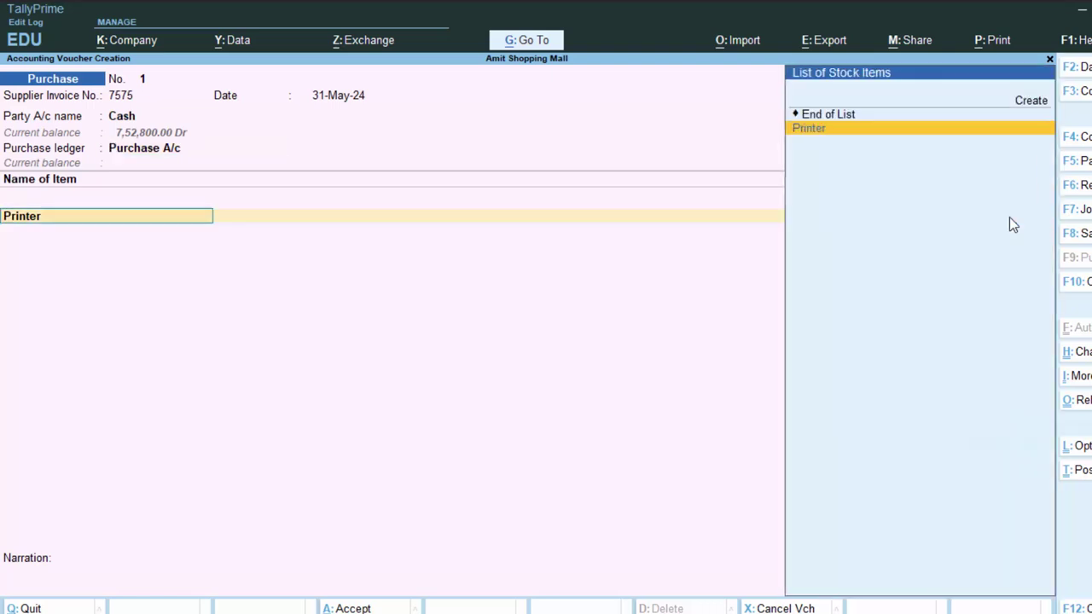
{"action": "key", "text": "Return"}
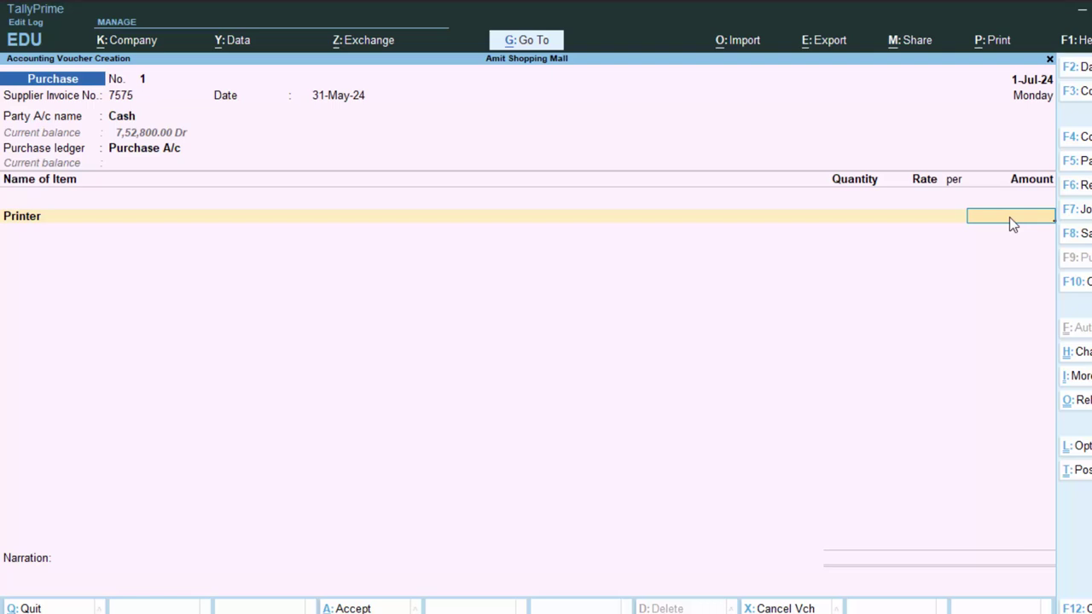
Quit the unfinished purchase voucher without saving and open master alteration
{"action": "key", "text": "Escape"}
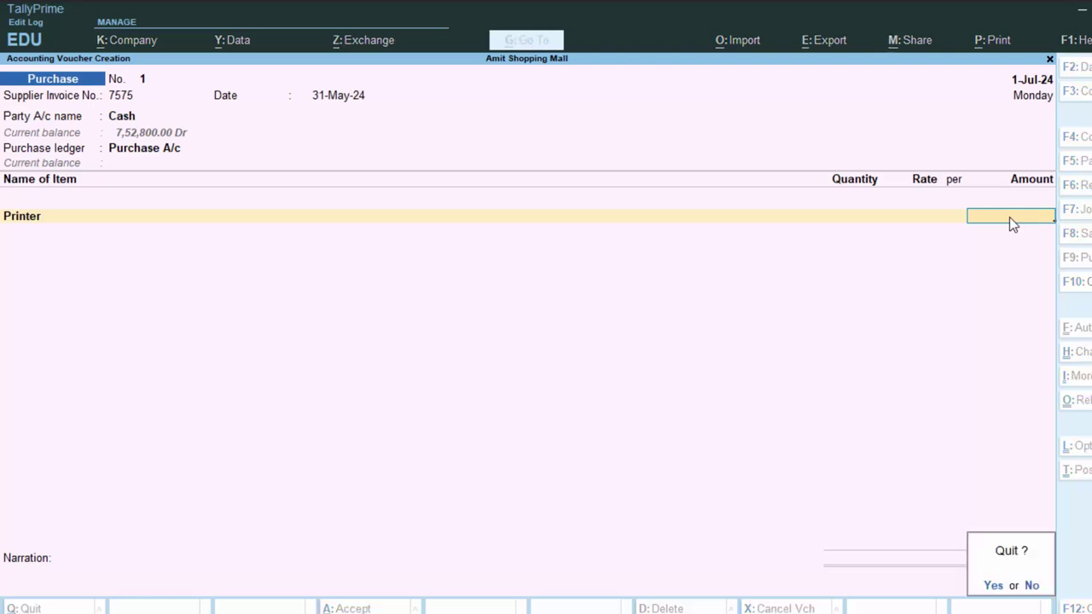
{"action": "key", "text": "y"}
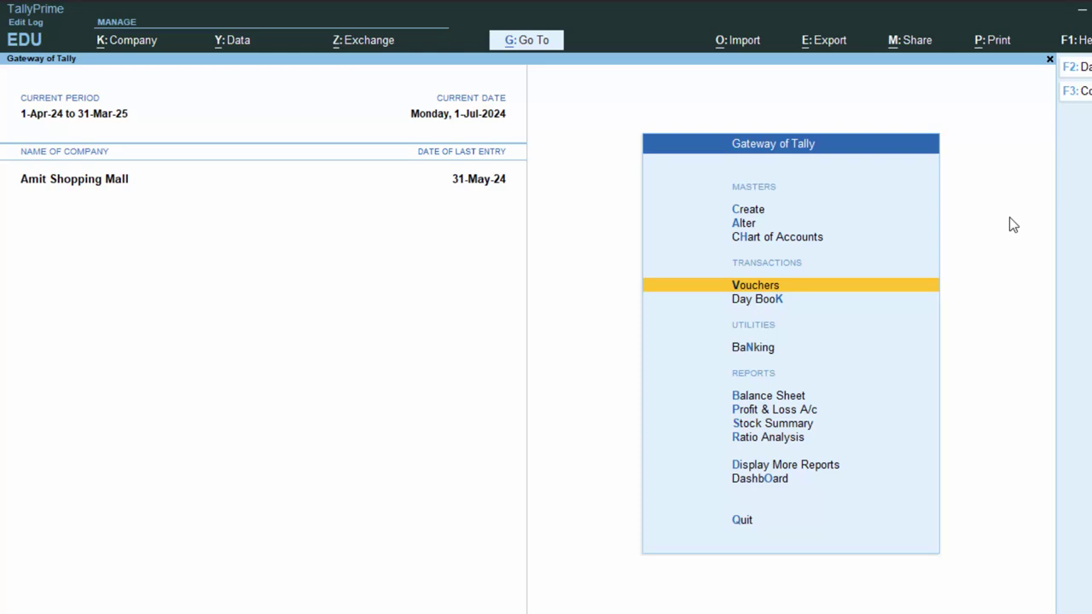
{"action": "key", "text": "Up"}
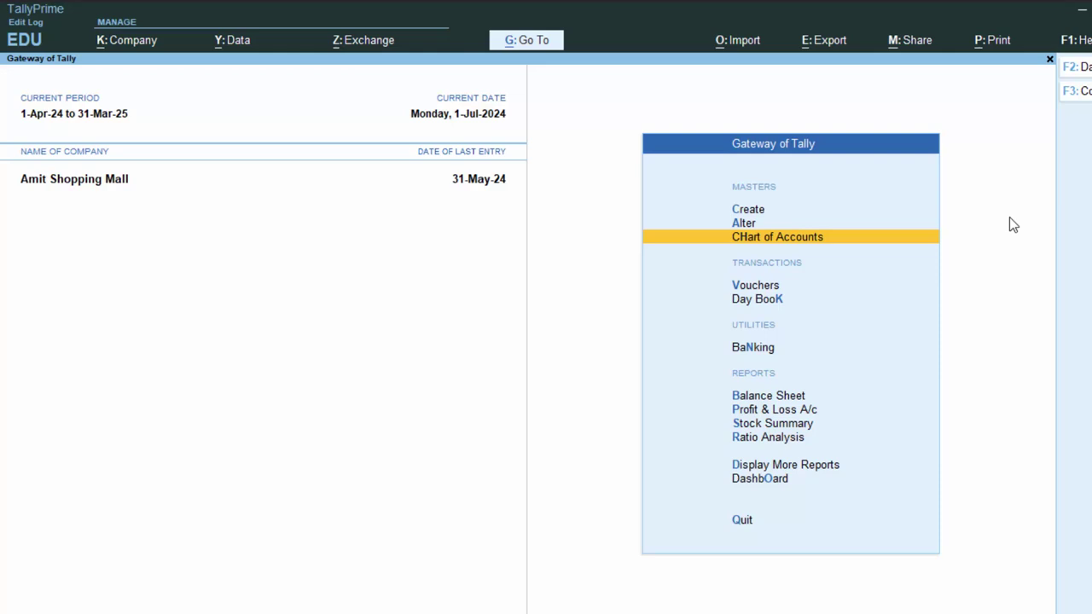
{"action": "key", "text": "Up"}
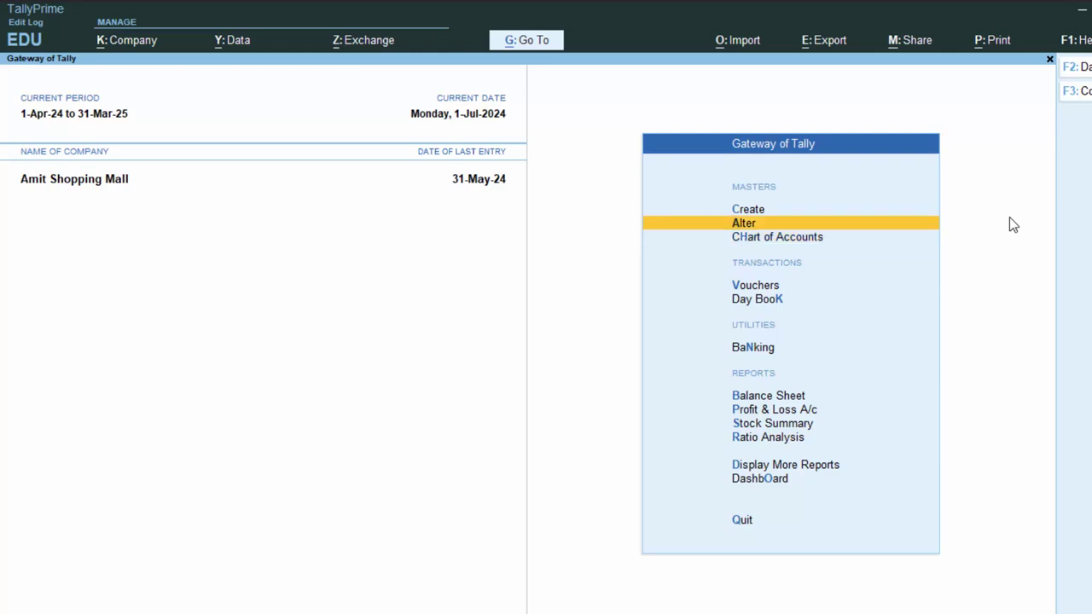
{"action": "key", "text": "Return"}
Choose Stock Item from List of Masters and open Printer for alteration
{"action": "key", "text": "Down"}
{"action": "key", "text": "Return"}
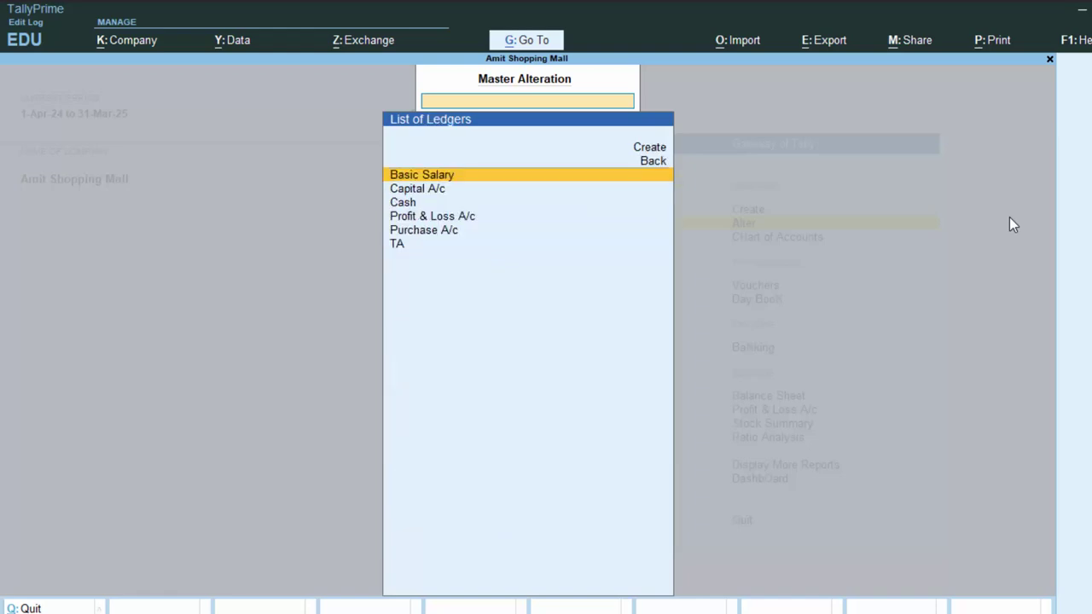
{"action": "key", "text": "Down"}
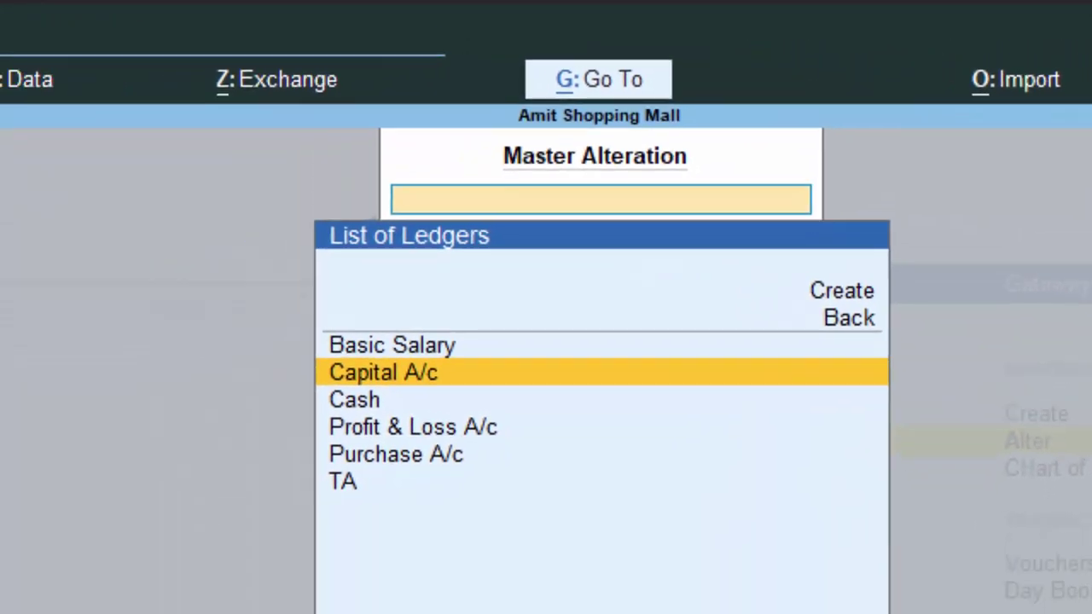
{"action": "key", "text": "Escape"}
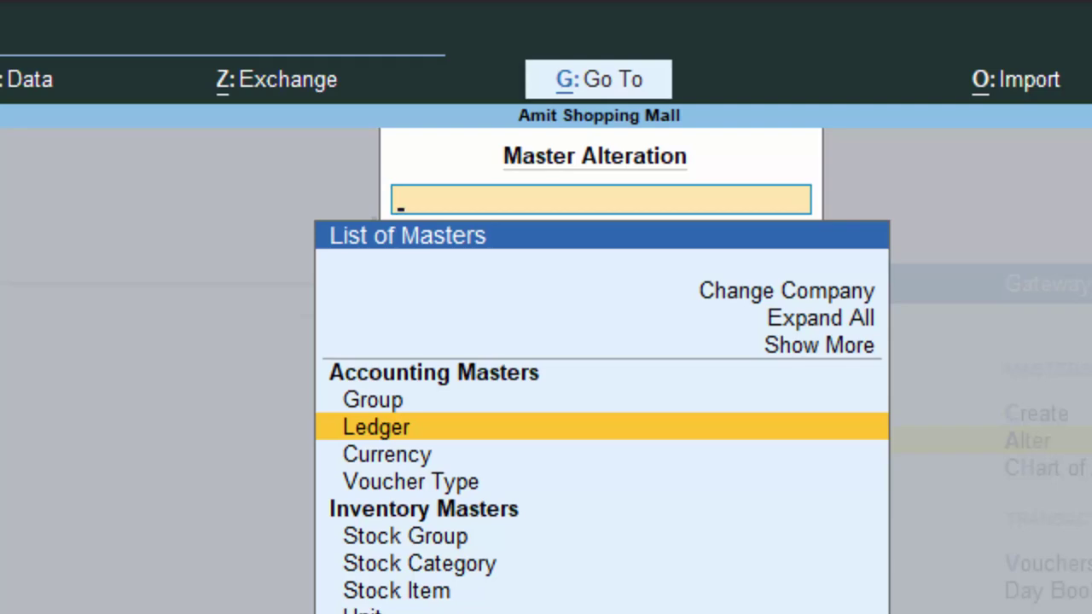
{"action": "key", "text": "Down"}
{"action": "key", "text": "Down"}
{"action": "key", "text": "Down"}
{"action": "key", "text": "Down"}
{"action": "key", "text": "Down"}
{"action": "key", "text": "Return"}
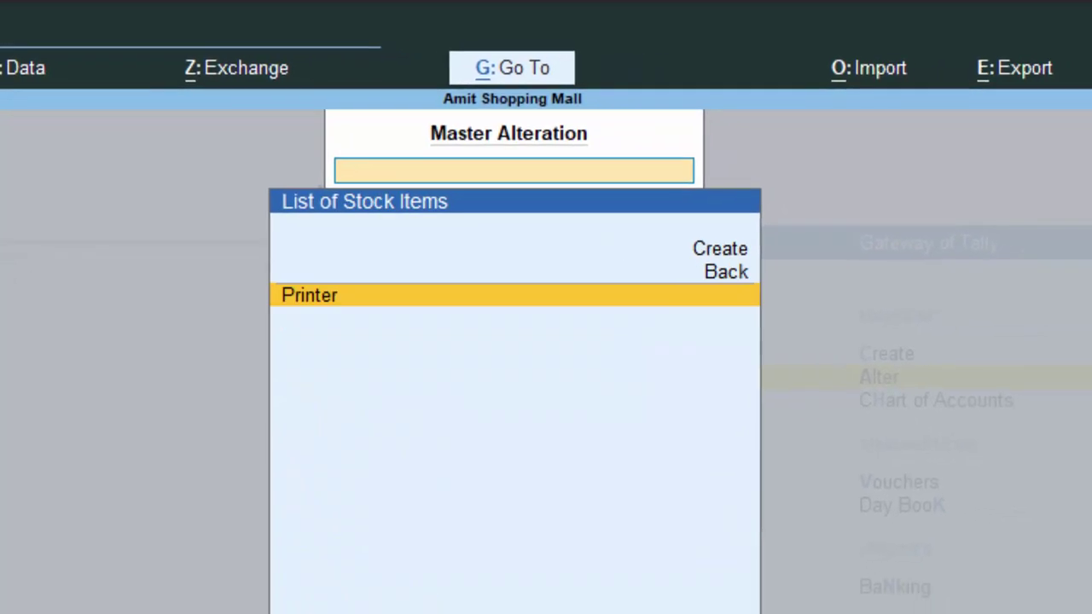
{"action": "key", "text": "Return"}
{"action": "key", "text": "Return"}
{"action": "key", "text": "Return"}
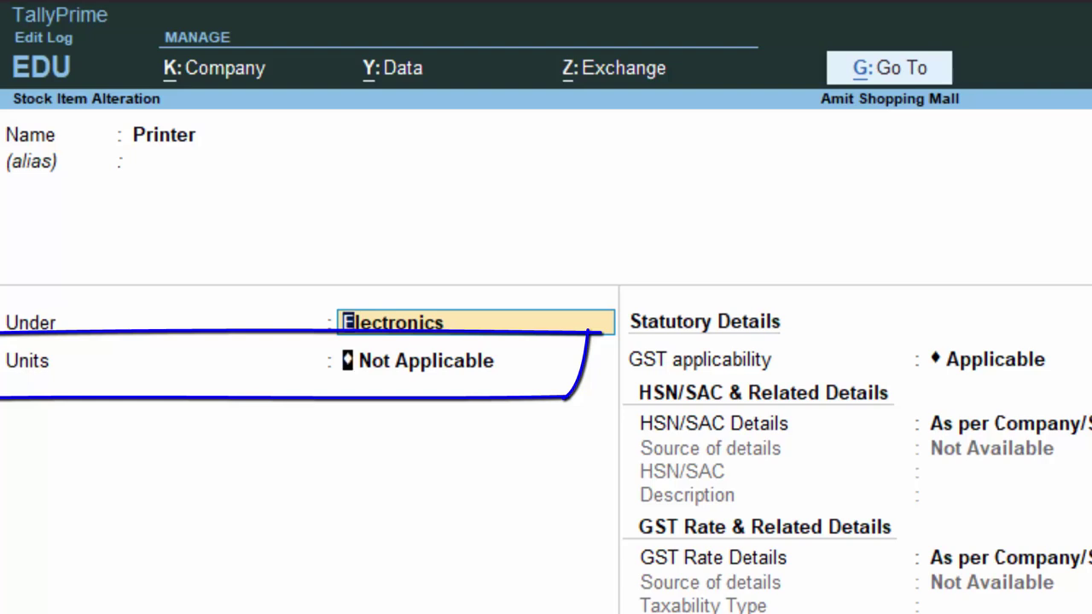
{"action": "key", "text": "Return"}
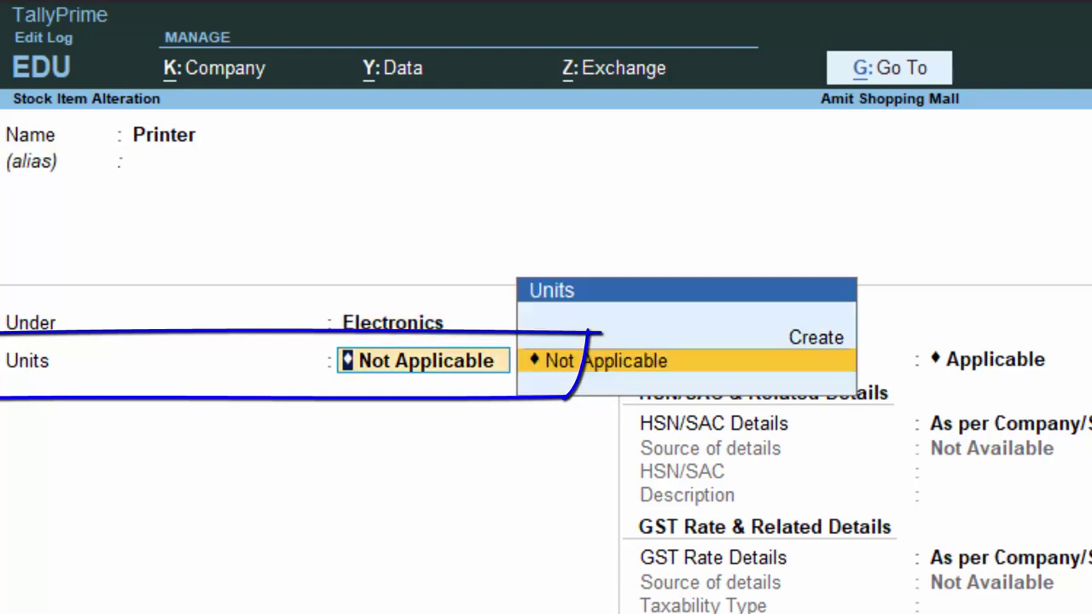
Create unit nos with formal name Numbers and UQC NOS-NUMBERS
{"action": "key", "text": "Up"}
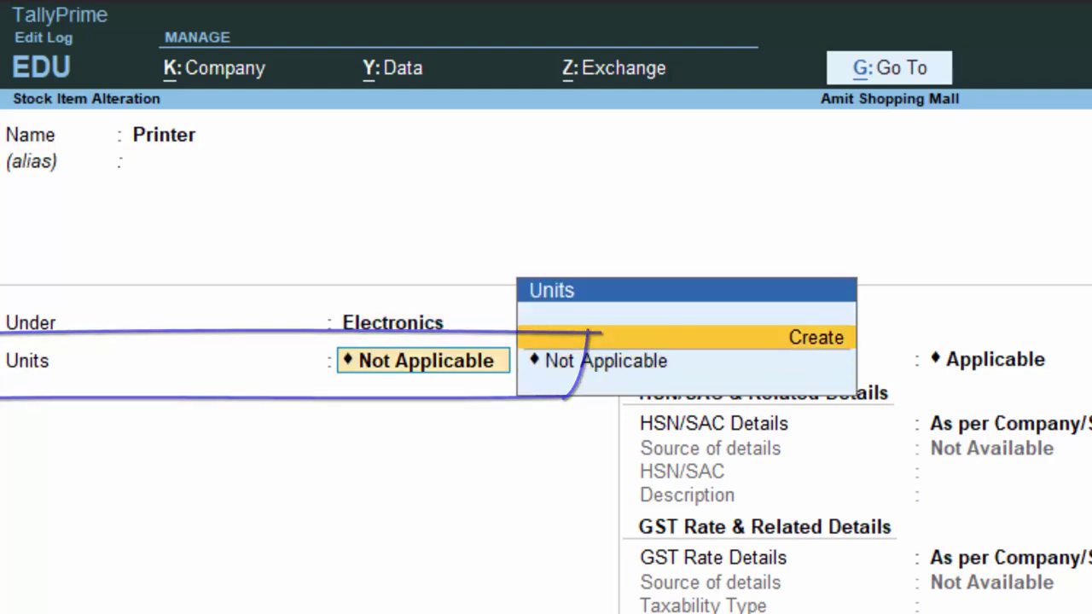
{"action": "key", "text": "Return"}
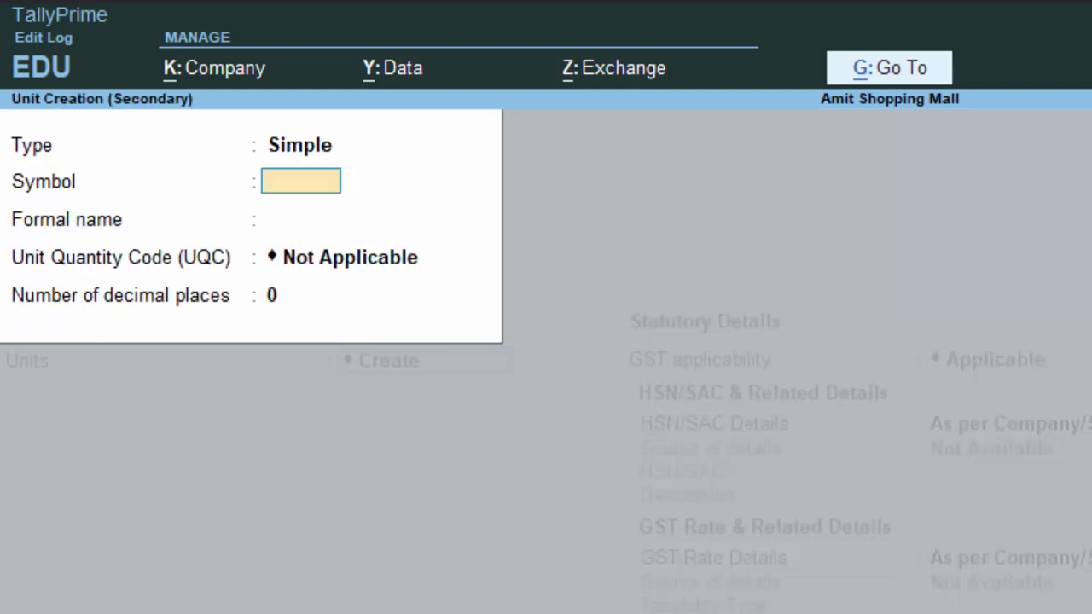
{"action": "type", "text": "no"}
{"action": "type", "text": "s"}
{"action": "key", "text": "Return"}
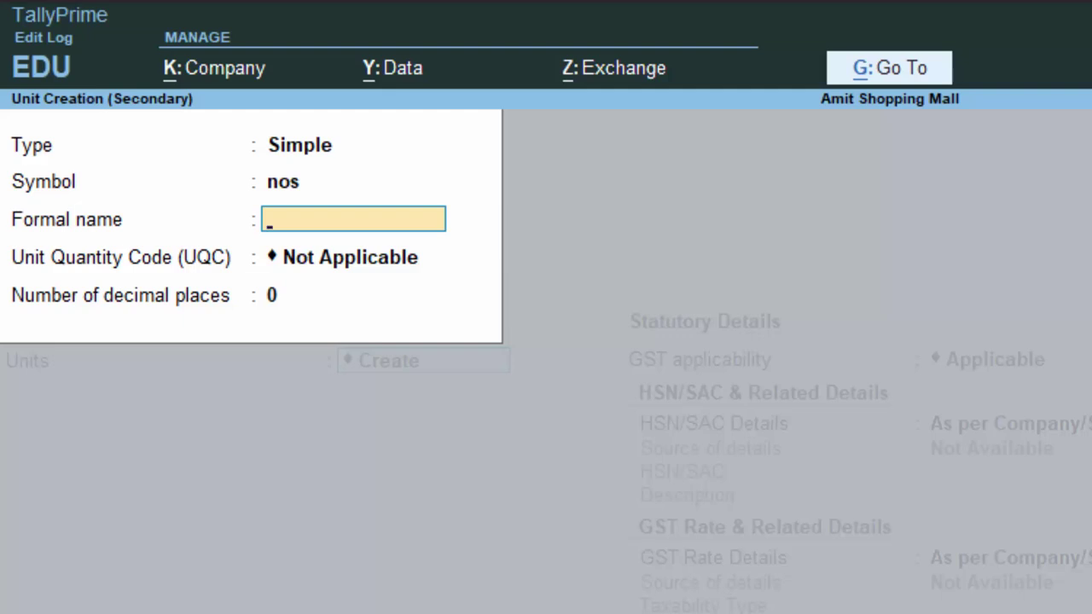
{"action": "type", "text": "Numbe"}
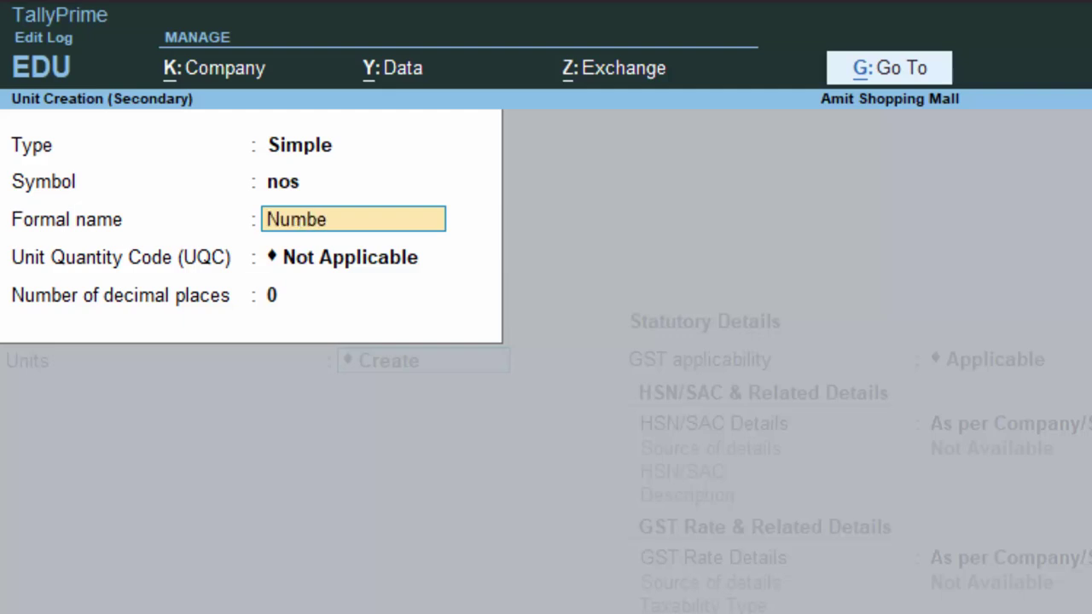
{"action": "type", "text": "rs"}
{"action": "key", "text": "Return"}
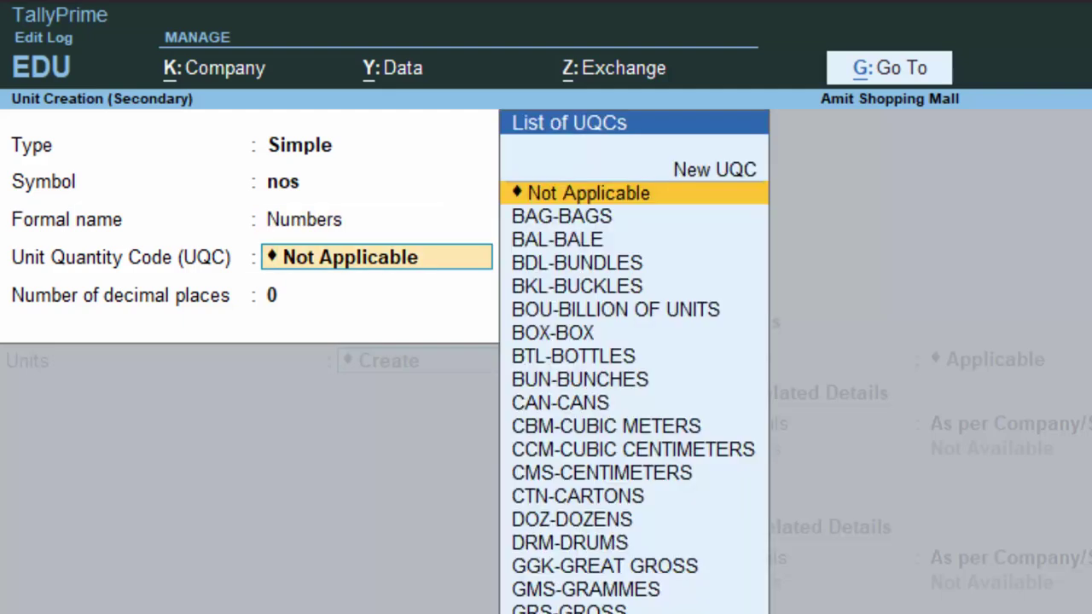
{"action": "type", "text": "n"}
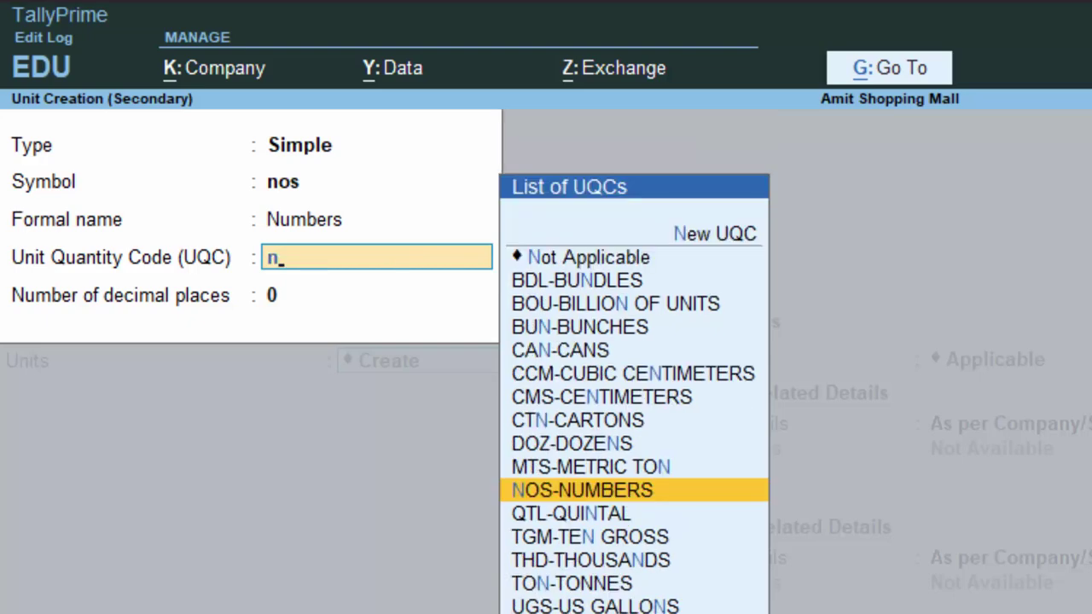
{"action": "key", "text": "Return"}
{"action": "key", "text": "Return"}
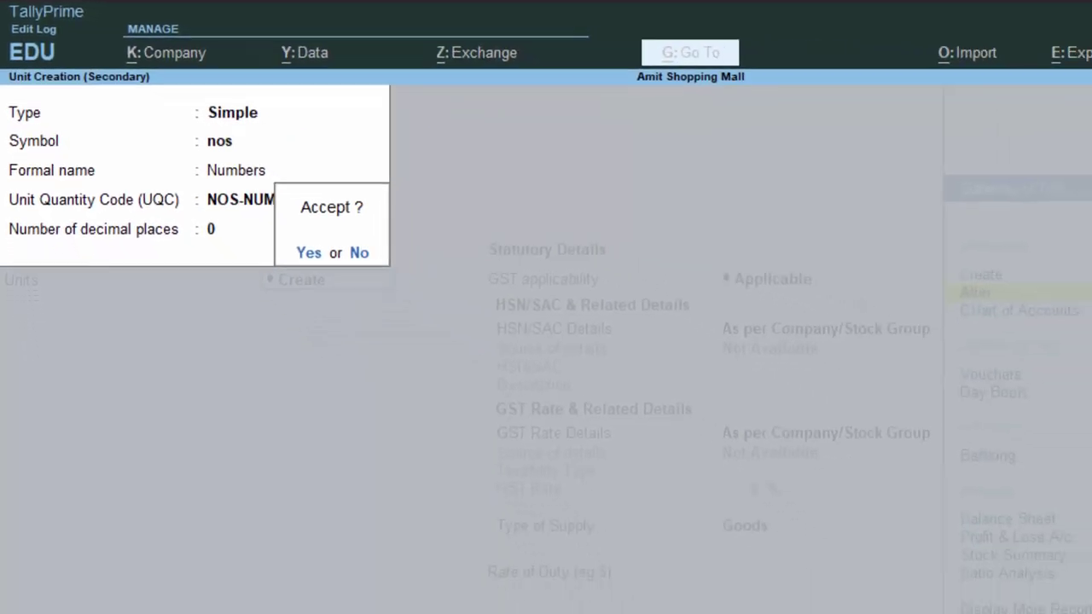
{"action": "key", "text": "Return"}
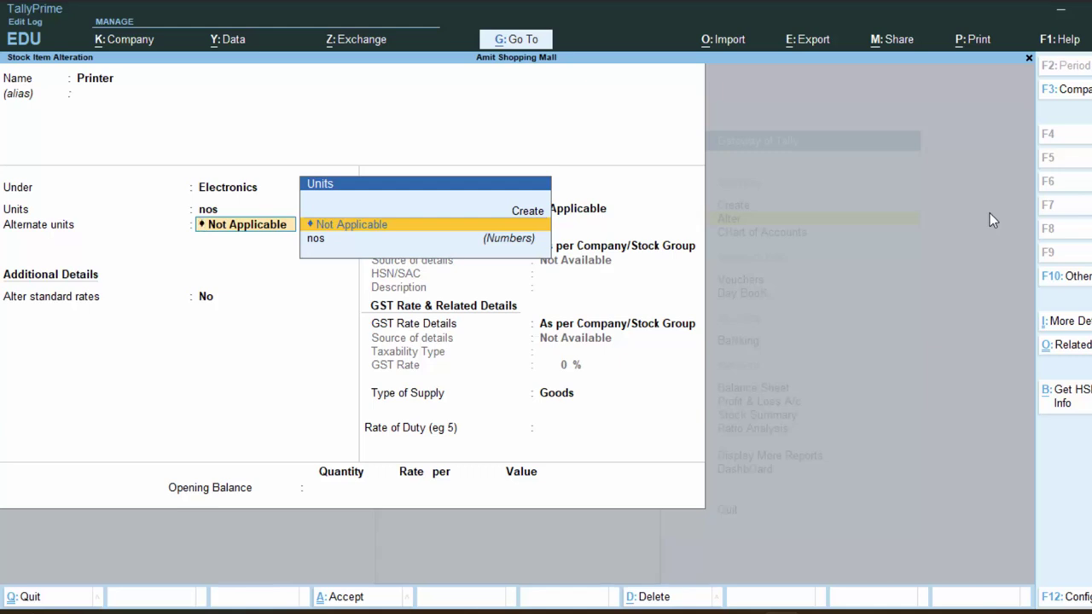
Save Printer with unit nos and return to Gateway of Tally
{"action": "key", "text": "Return"}
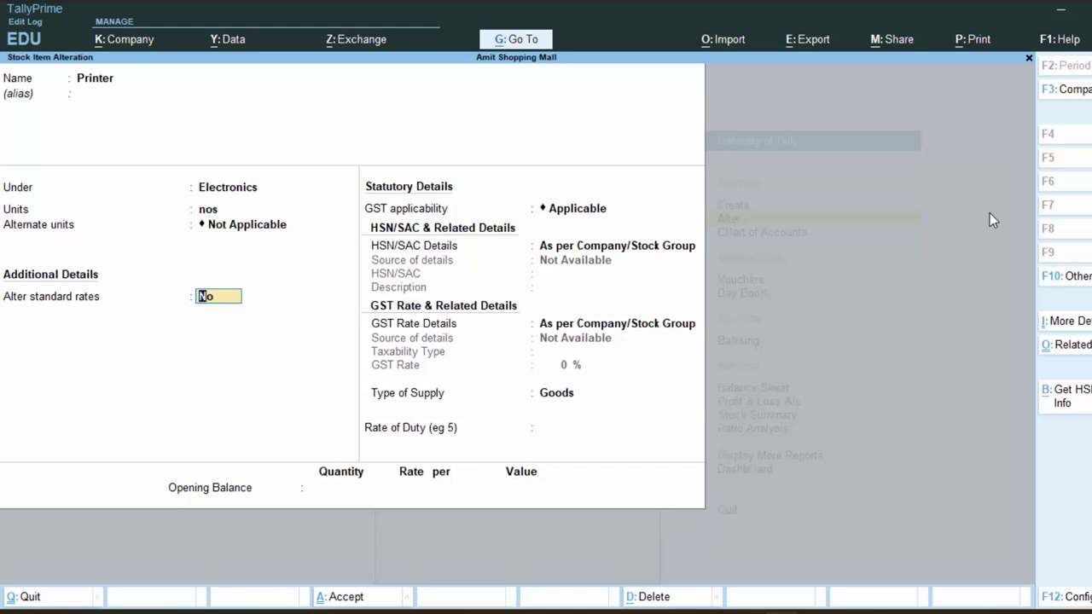
{"action": "key", "text": "Return"}
{"action": "key", "text": "Return"}
{"action": "key", "text": "Return"}
{"action": "key", "text": "Return"}
{"action": "key", "text": "Return"}
{"action": "key", "text": "Return"}
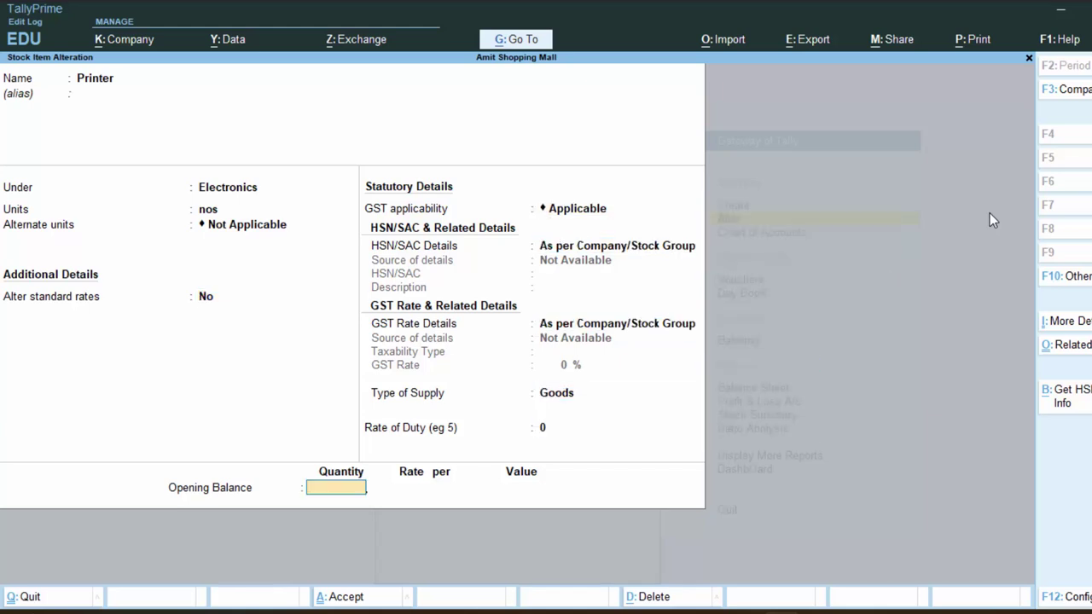
{"action": "key", "text": "Return"}
{"action": "key", "text": "Return"}
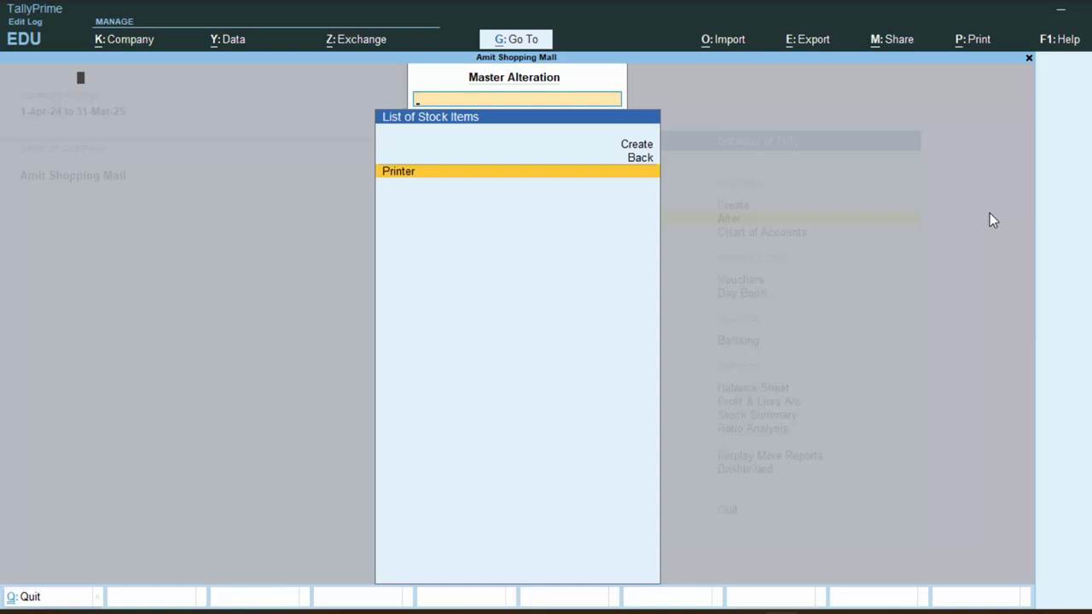
{"action": "key", "text": "Return"}
{"action": "key", "text": "BackSpace"}
{"action": "key", "text": "Escape"}
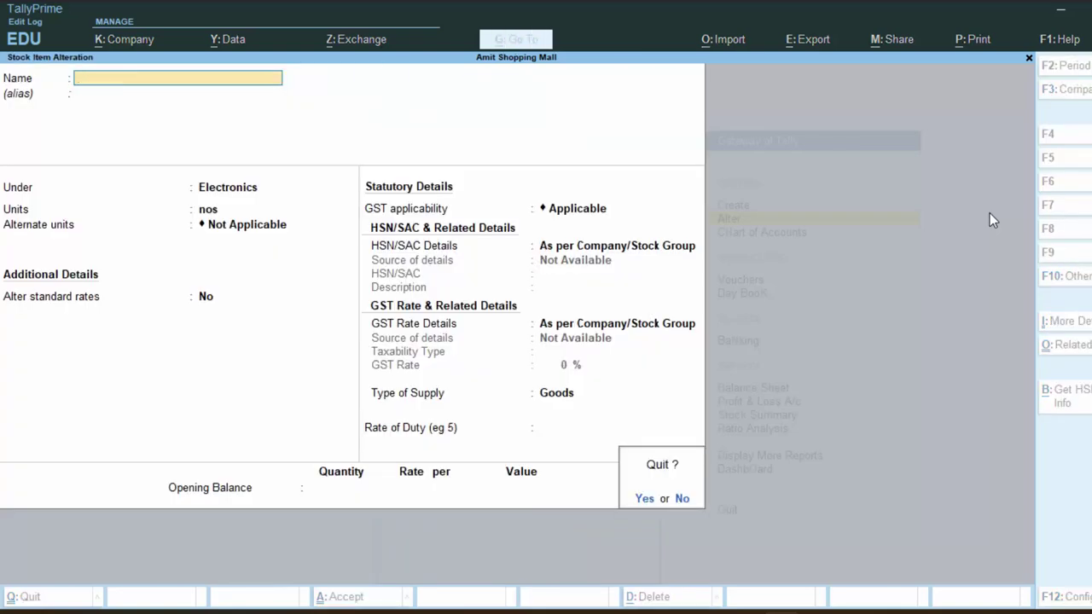
{"action": "key", "text": "Return"}
{"action": "key", "text": "Escape"}
{"action": "key", "text": "Escape"}
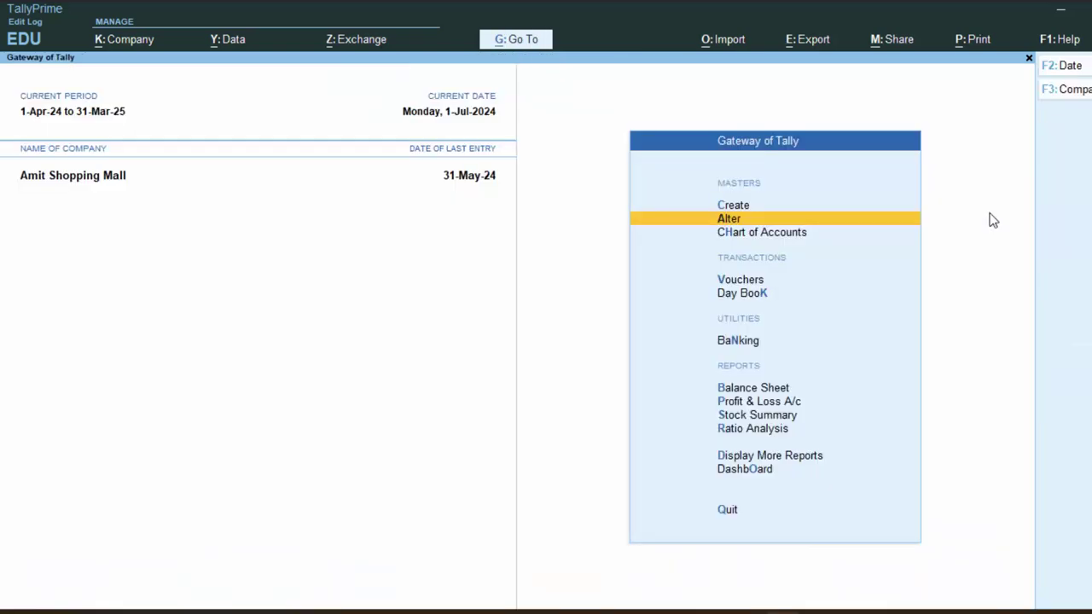
Enter Purchase voucher with invoice 759, date 1-Jul-24, Cash as Regular-GST party in Uttar Pradesh
{"action": "type", "text": "v"}
{"action": "type", "text": "75"}
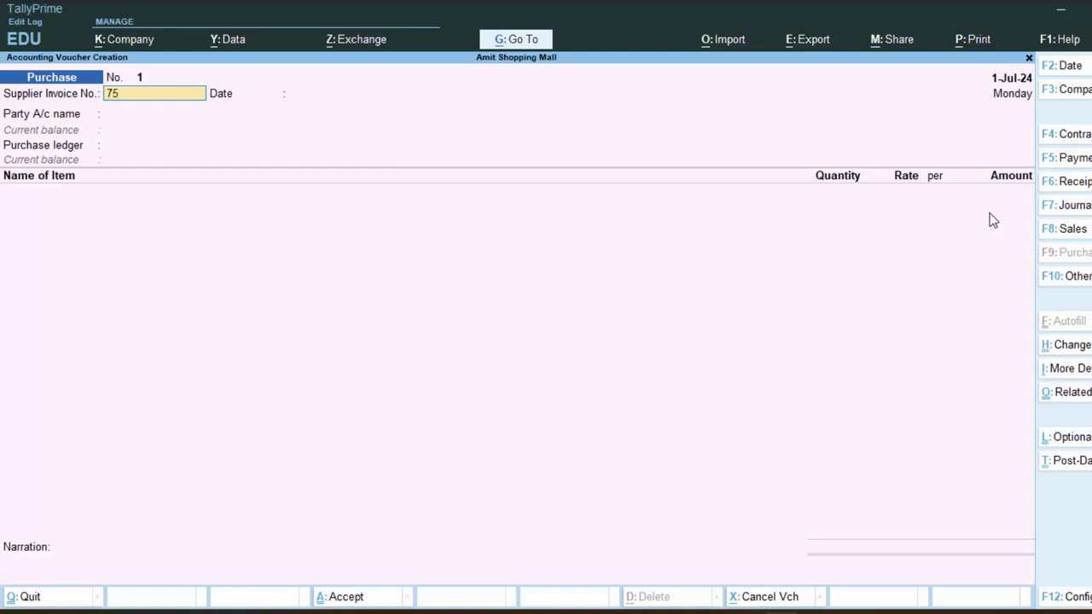
{"action": "type", "text": "9"}
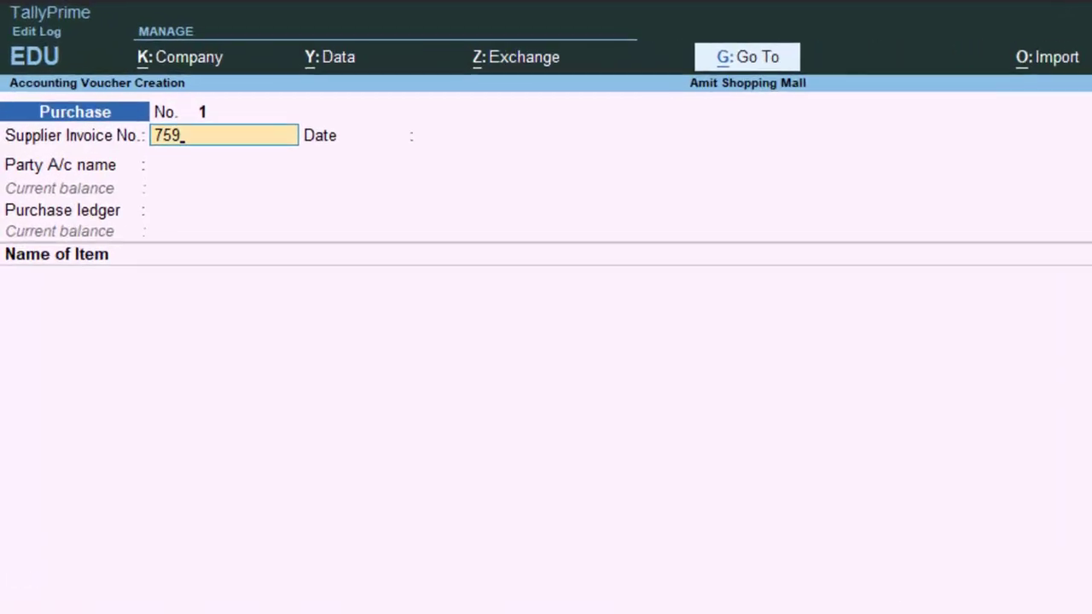
{"action": "key", "text": "Return"}
{"action": "key", "text": "Return"}
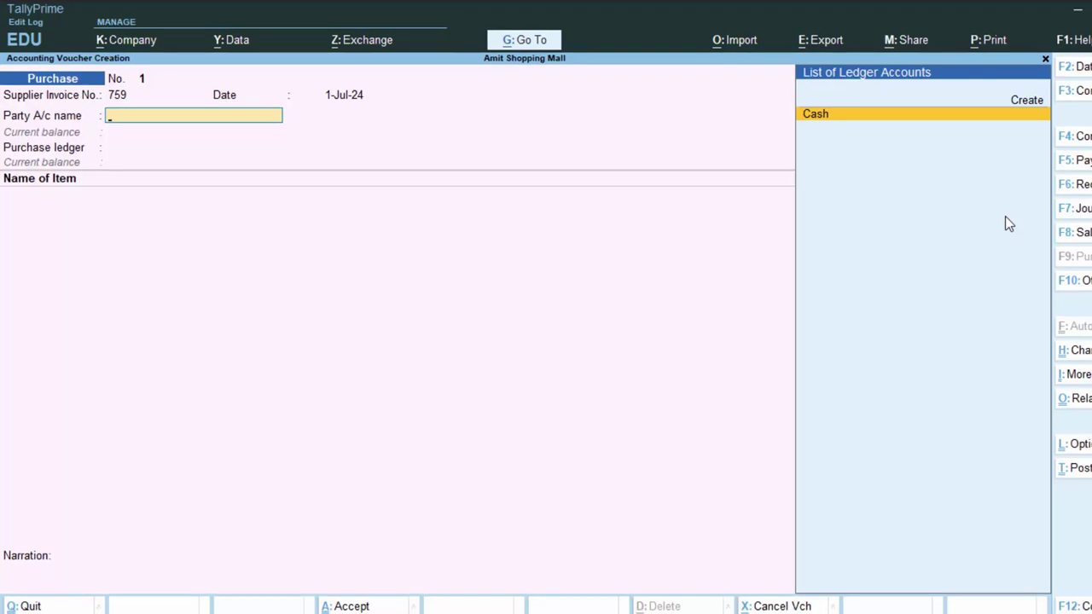
{"action": "key", "text": "Return"}
{"action": "key", "text": "Return"}
{"action": "key", "text": "Return"}
{"action": "key", "text": "Return"}
{"action": "key", "text": "Return"}
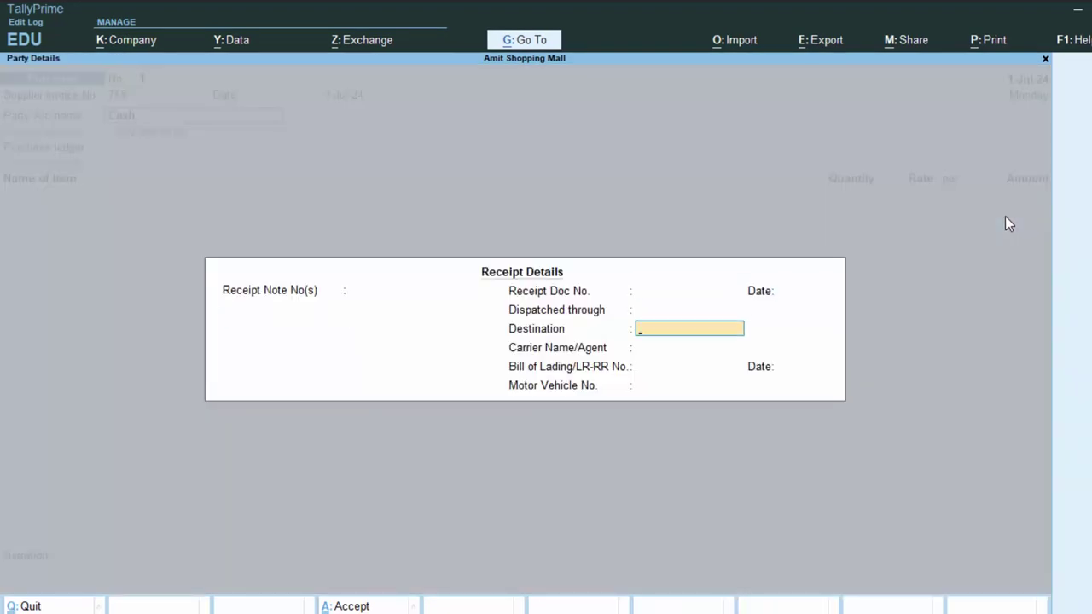
{"action": "key", "text": "Return"}
{"action": "key", "text": "Return"}
{"action": "key", "text": "Return"}
{"action": "key", "text": "Return"}
{"action": "key", "text": "Return"}
{"action": "key", "text": "Return"}
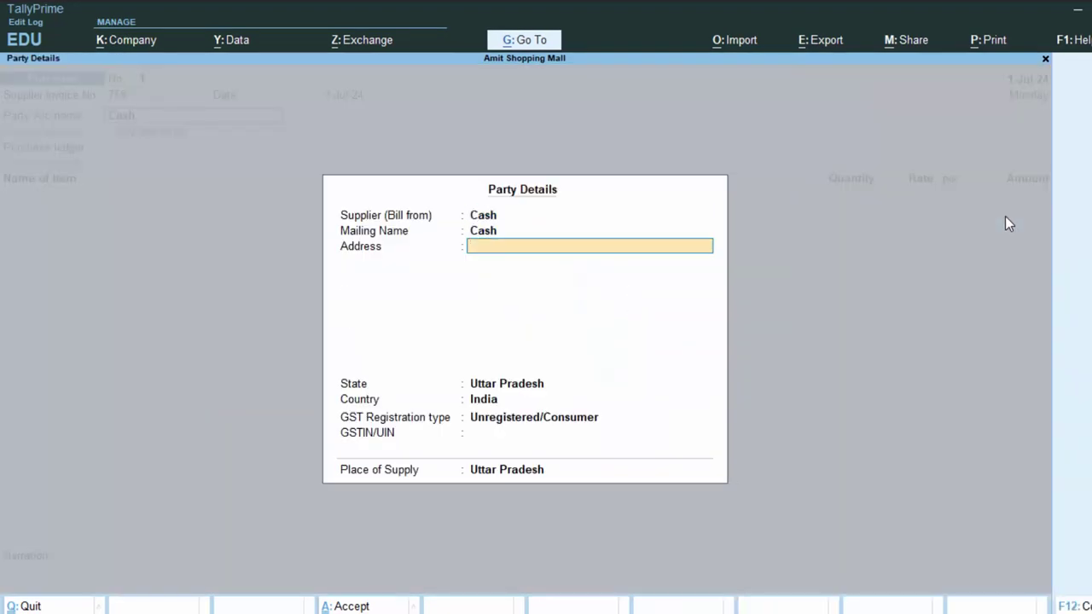
{"action": "key", "text": "Return"}
{"action": "key", "text": "Return"}
{"action": "key", "text": "Return"}
{"action": "key", "text": "Up"}
{"action": "key", "text": "Return"}
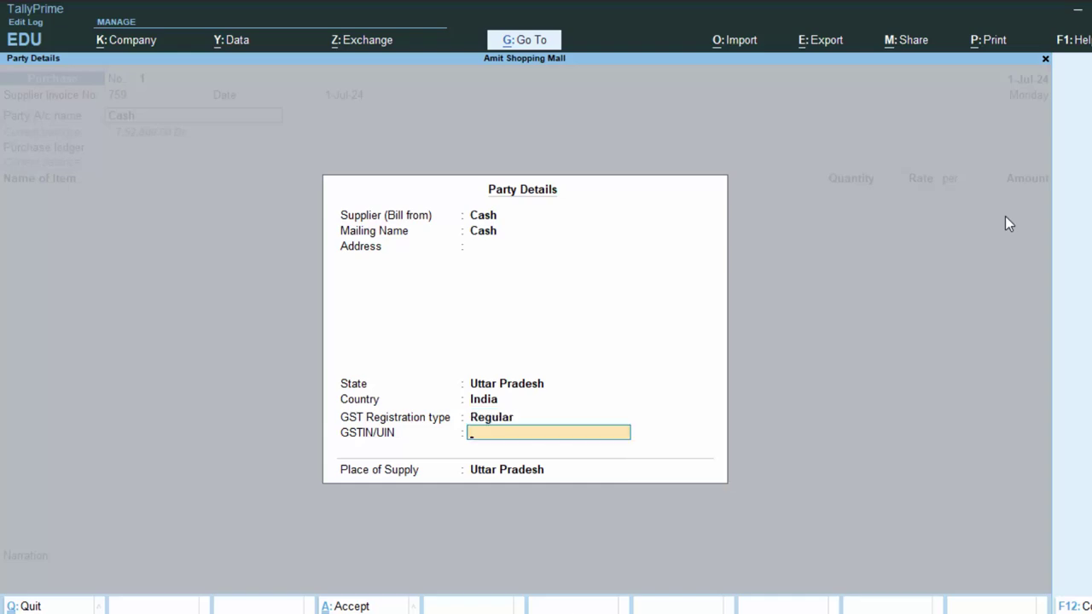
{"action": "key", "text": "Return"}
{"action": "key", "text": "Return"}
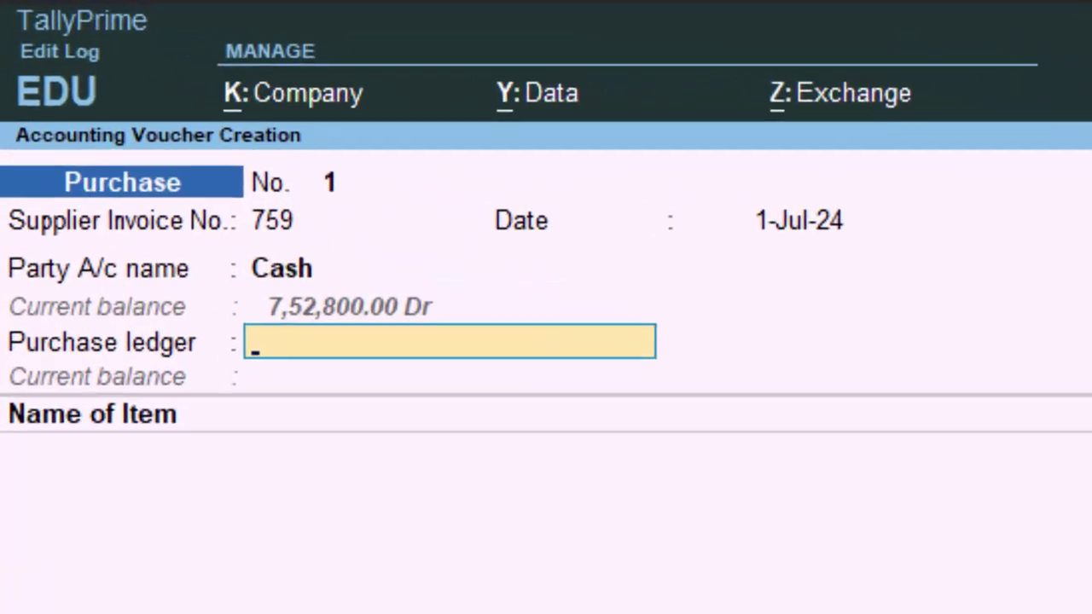
{"action": "key", "text": "Return"}
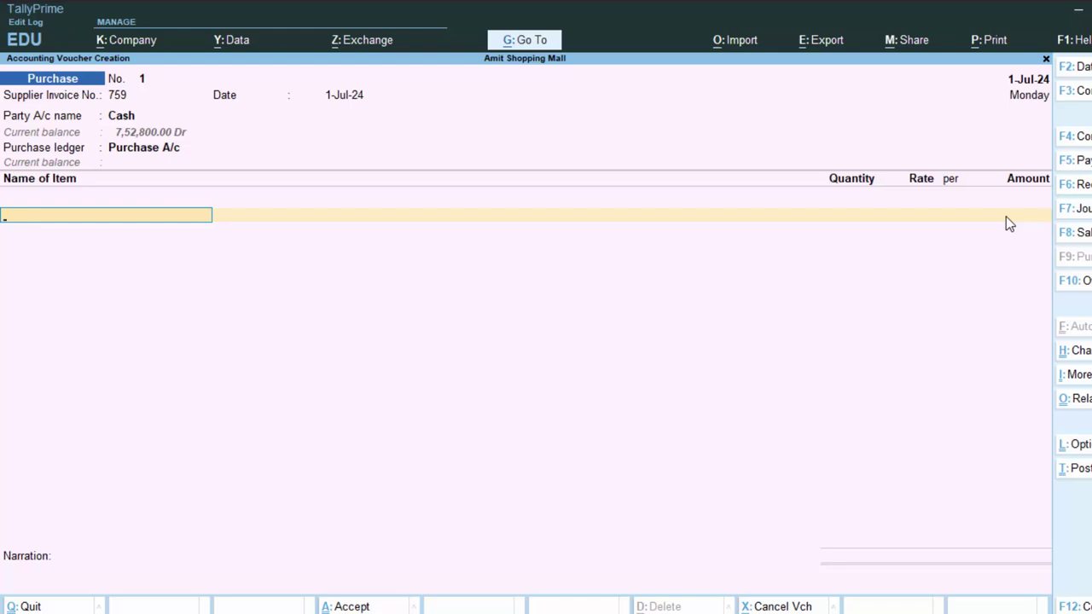
Add a Printer line of 5 nos at 25,000.00 each, totalling 1,25,000.00
{"action": "type", "text": "P"}
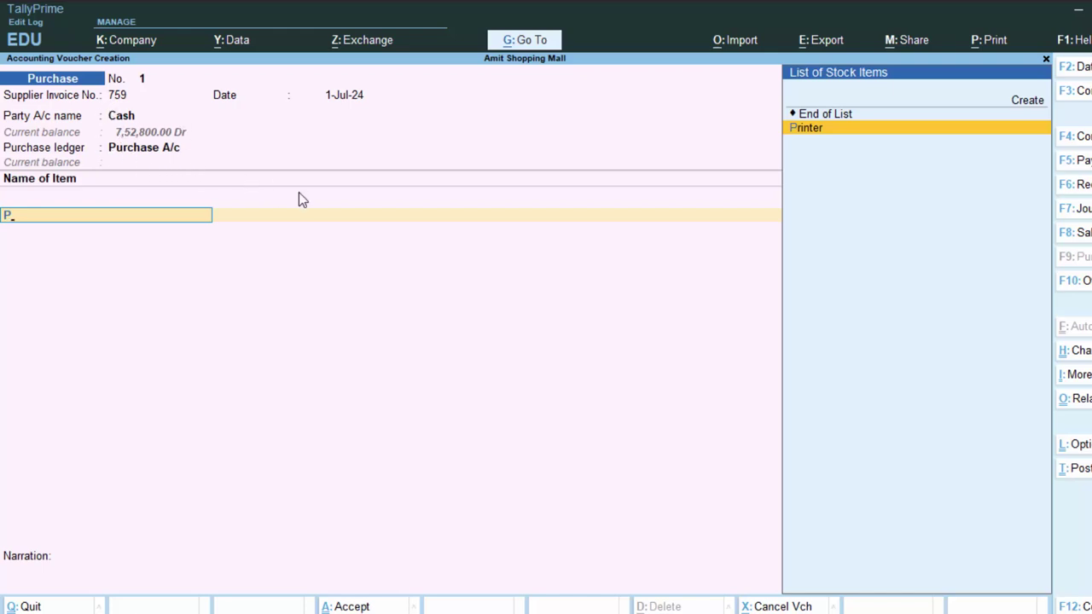
{"action": "key", "text": "Return"}
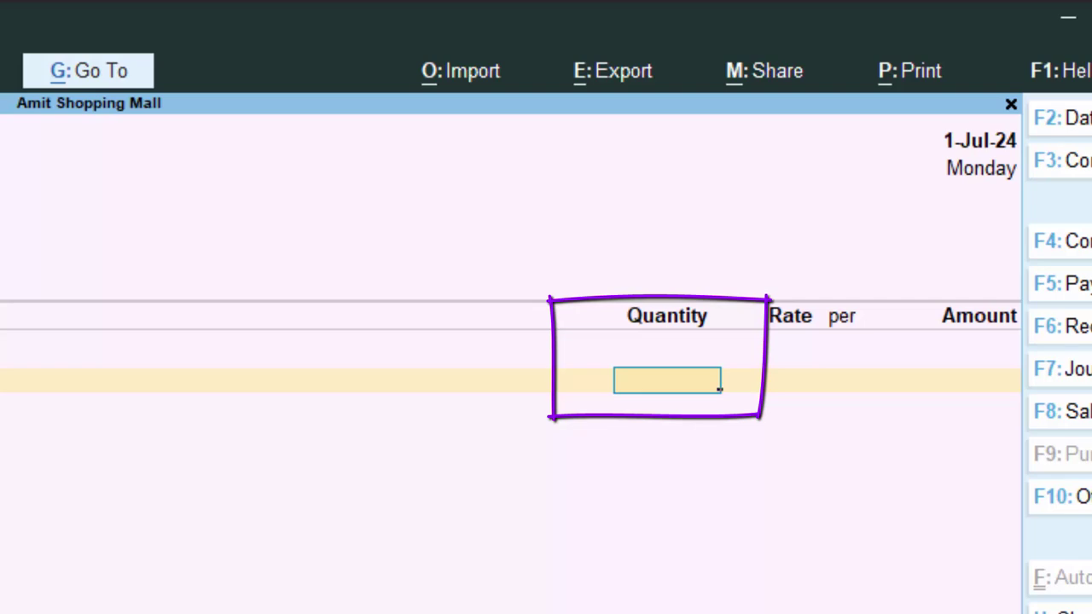
{"action": "type", "text": "5"}
{"action": "key", "text": "Return"}
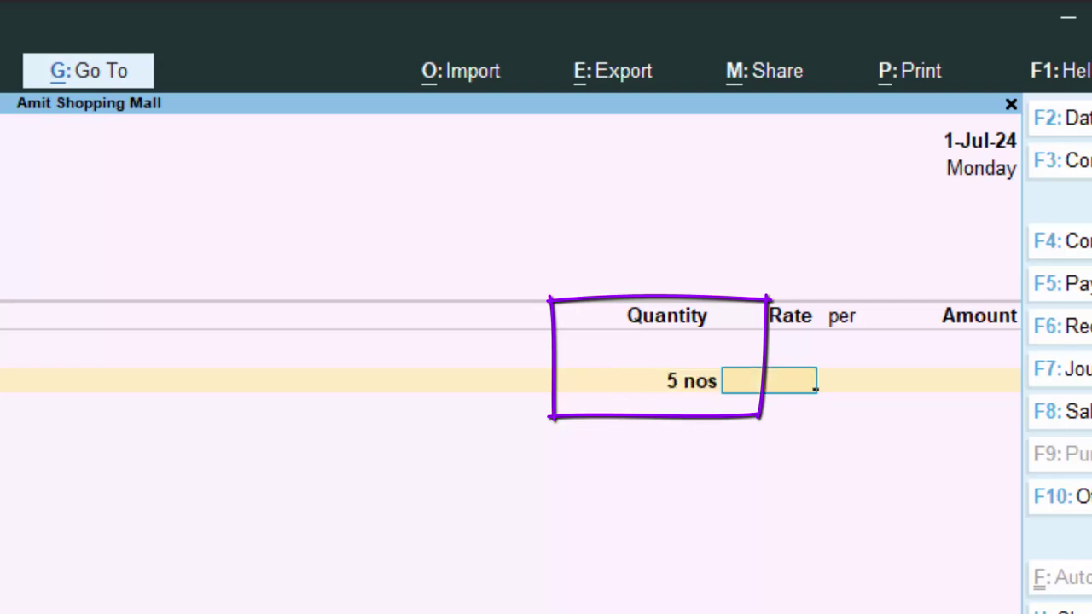
{"action": "type", "text": "2"}
{"action": "type", "text": "500"}
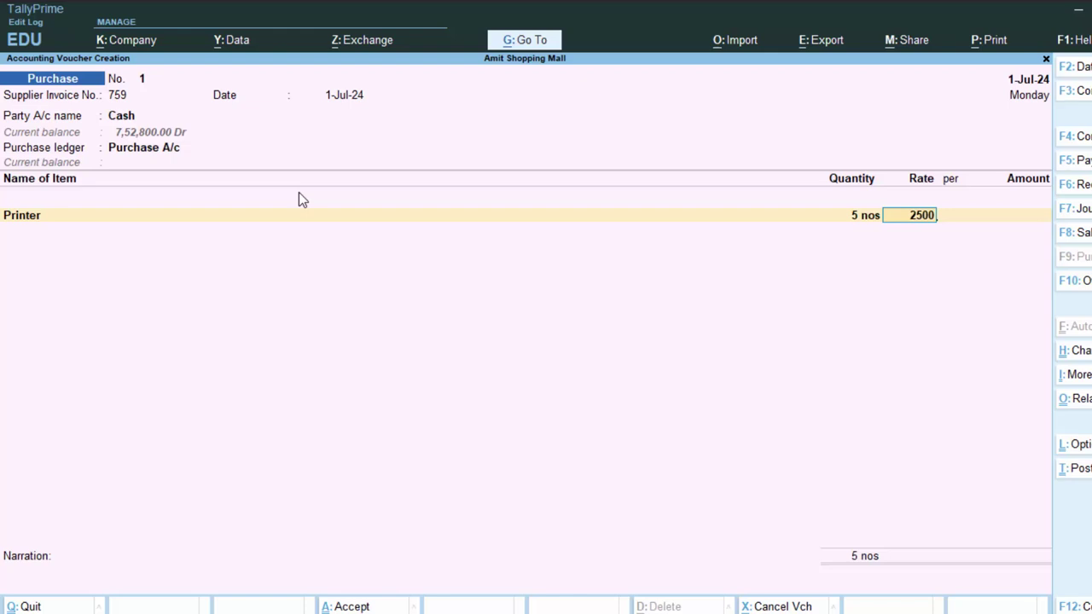
{"action": "type", "text": "0"}
{"action": "key", "text": "Return"}
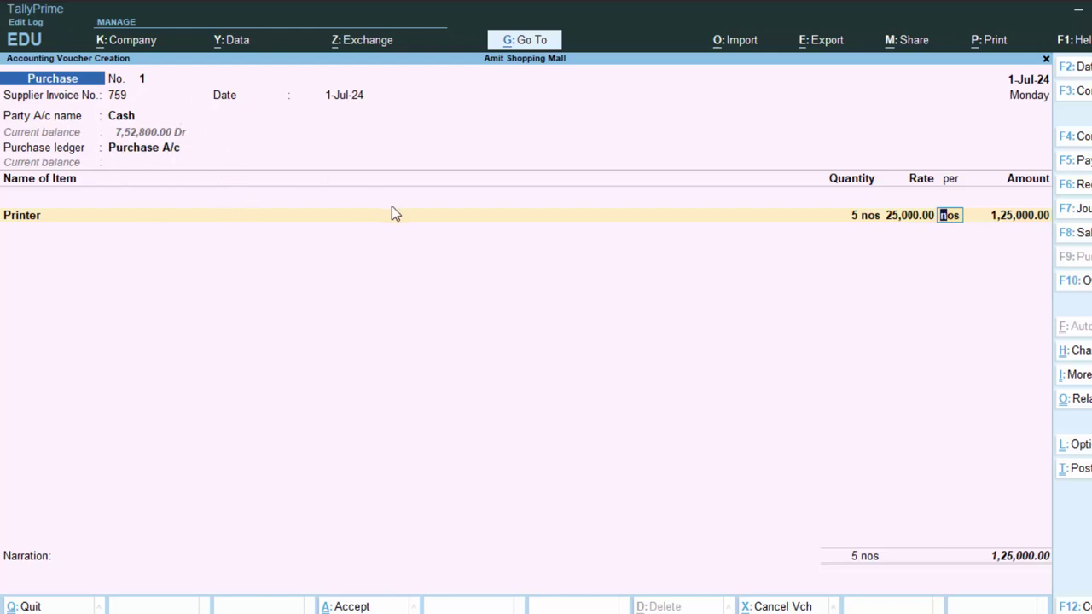
{"action": "key", "text": "Return"}
{"action": "key", "text": "Return"}
{"action": "key", "text": "Return"}
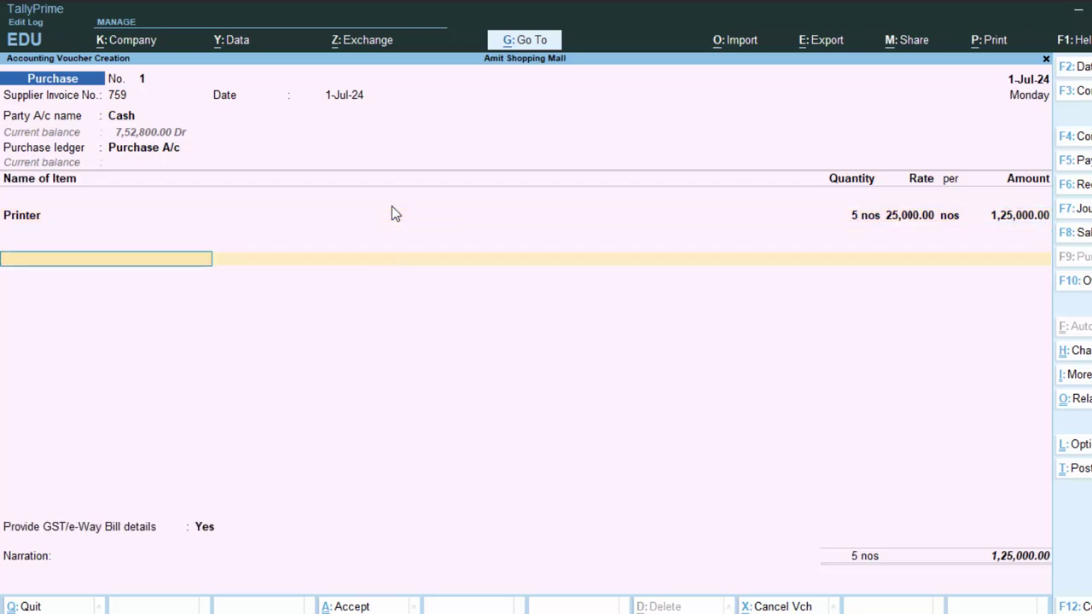
Set GST/e-Way Bill details to No, add narration 'The goods have been purchase', and save the voucher
{"action": "key", "text": "Up"}
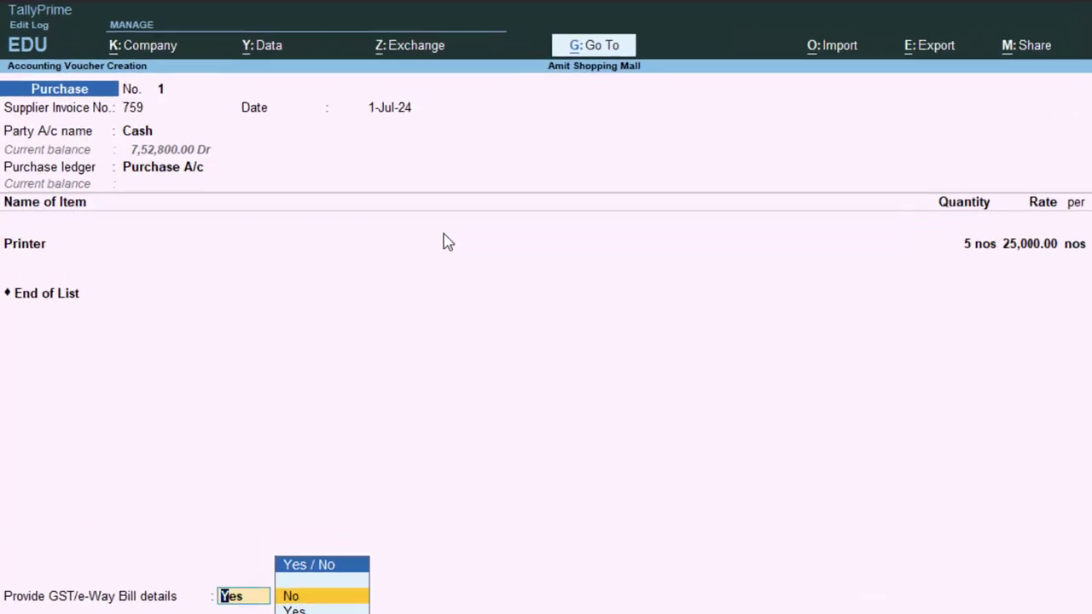
{"action": "key", "text": "Return"}
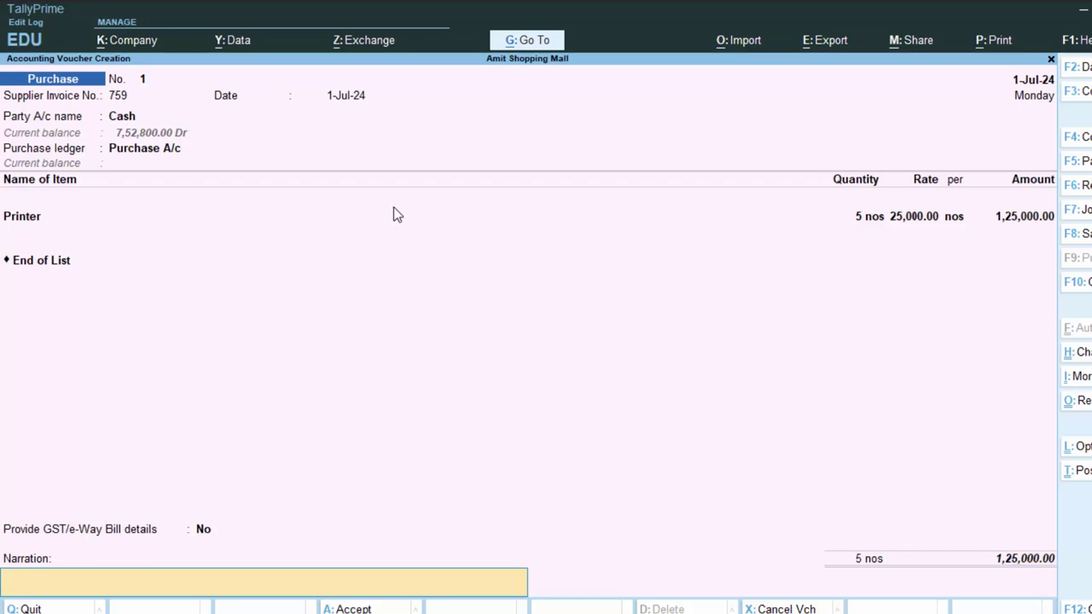
{"action": "type", "text": "T"}
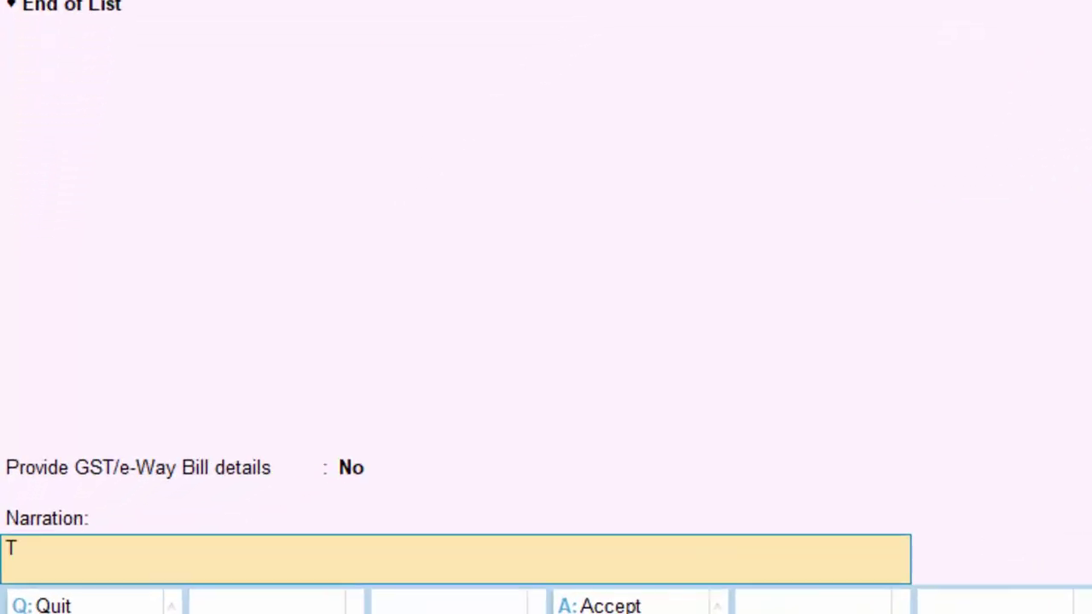
{"action": "type", "text": "he goo"}
{"action": "type", "text": "ds "}
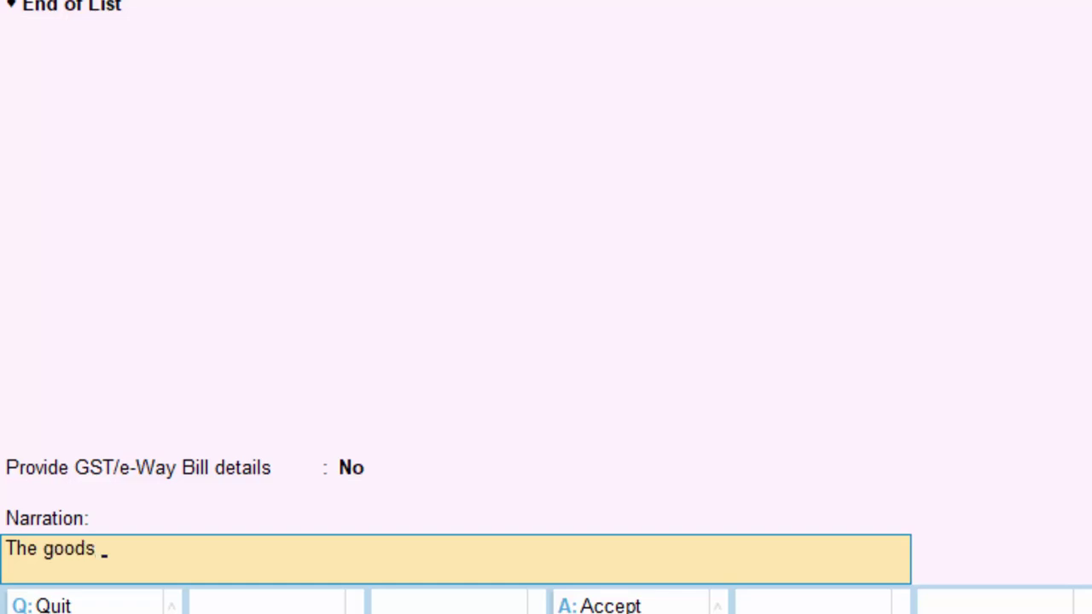
{"action": "type", "text": "have b"}
{"action": "type", "text": "een "}
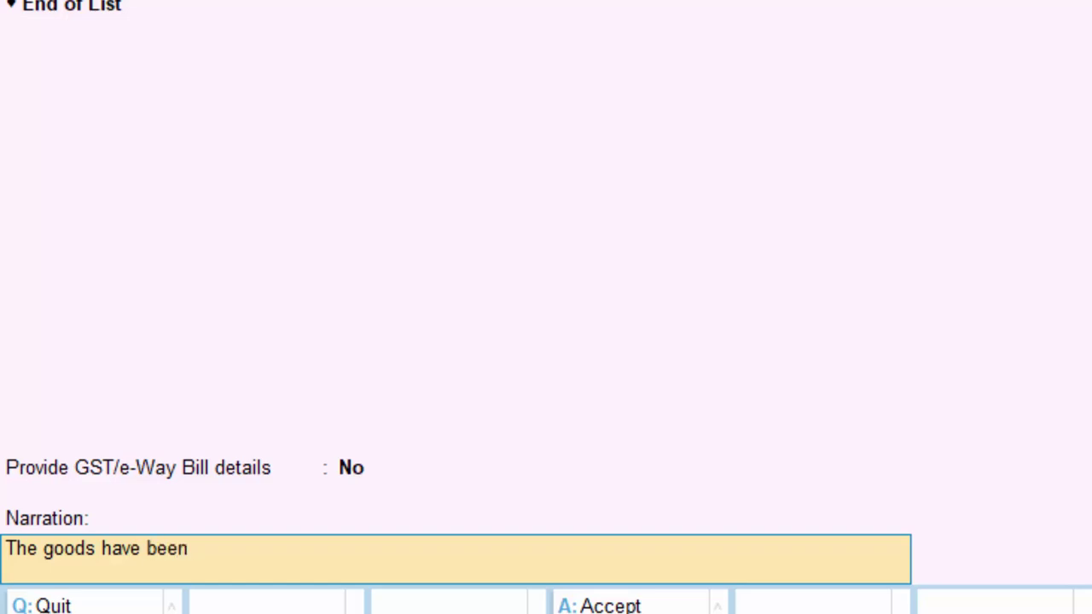
{"action": "type", "text": "p"}
{"action": "type", "text": "urchas"}
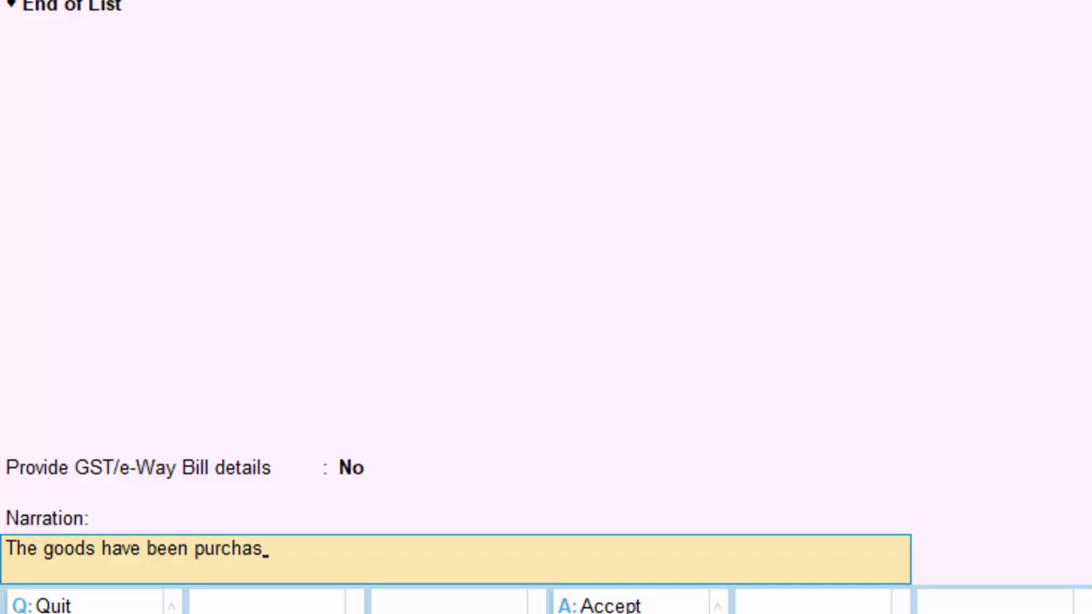
{"action": "type", "text": "e"}
{"action": "key", "text": "Return"}
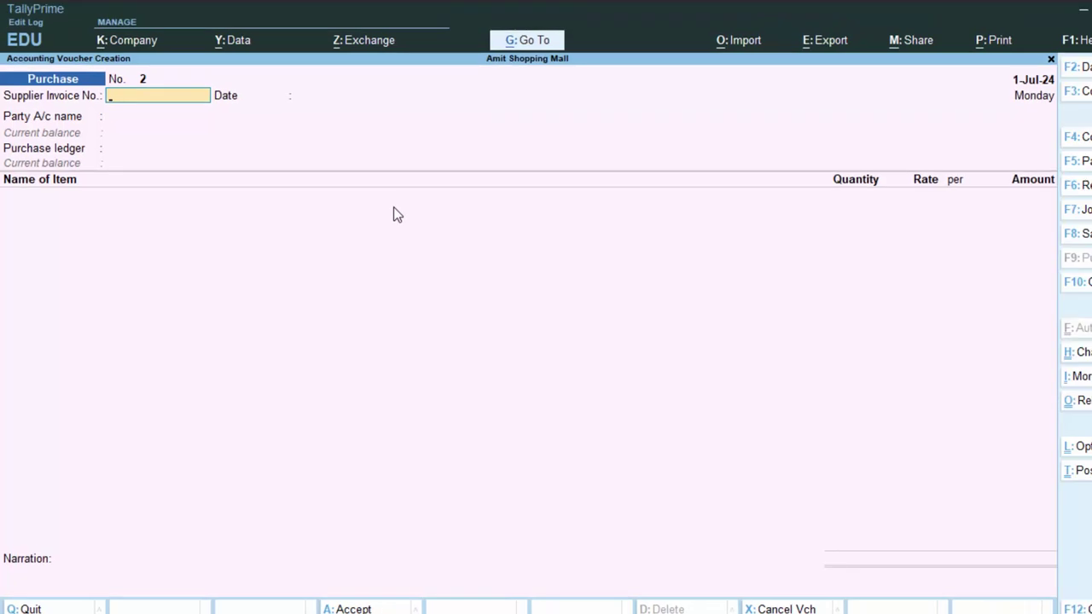
{"action": "key", "text": "Escape"}
Open the Day Book and bring up the cash Printer purchase voucher No. 1
{"action": "key", "text": "y"}
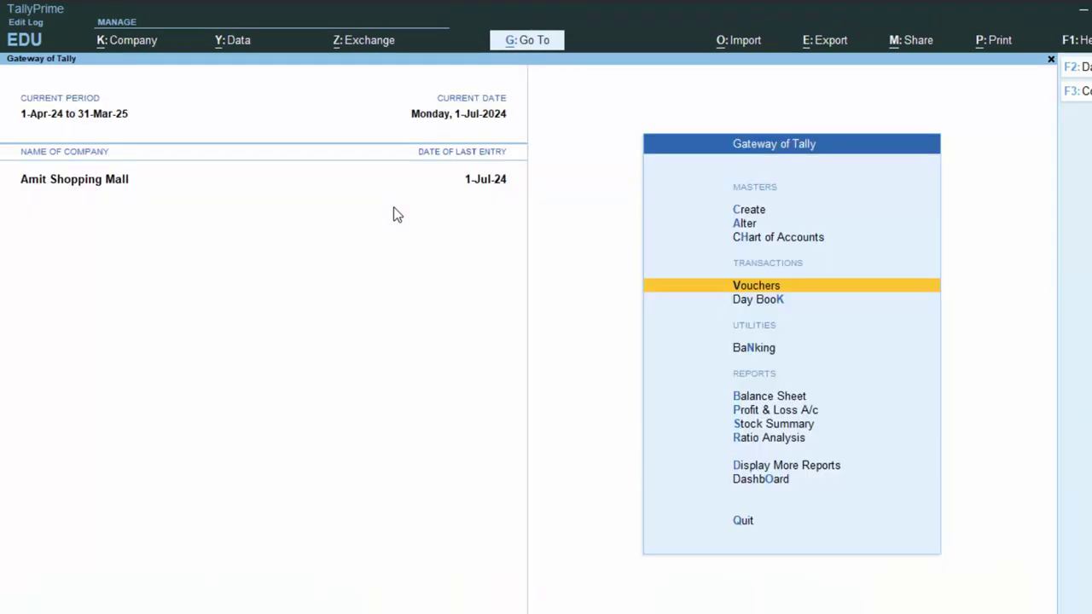
{"action": "key", "text": "d"}
{"action": "key", "text": "y"}
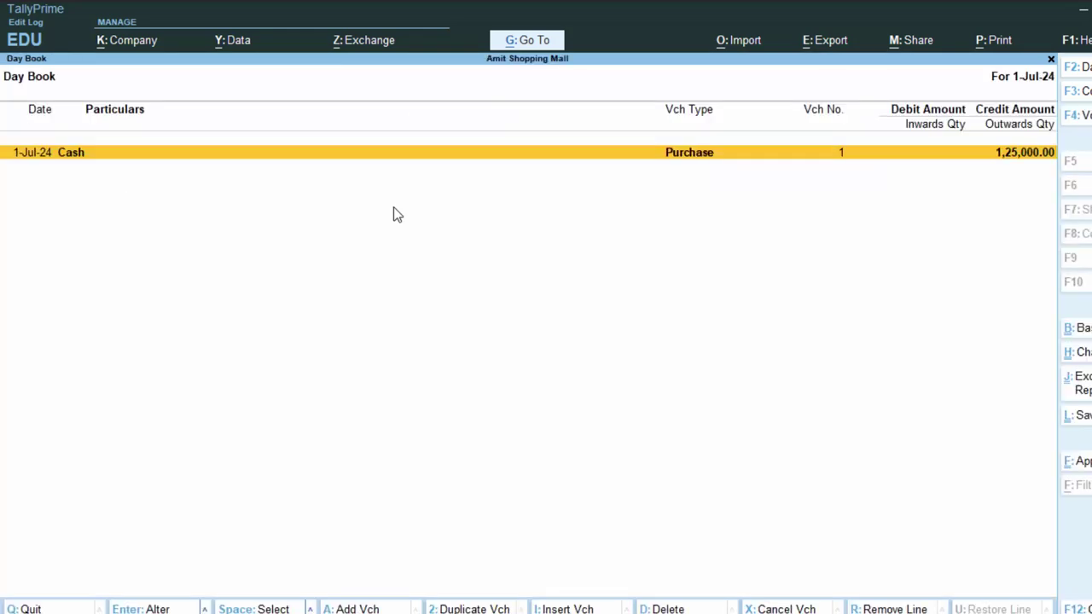
{"action": "key", "text": "Return"}
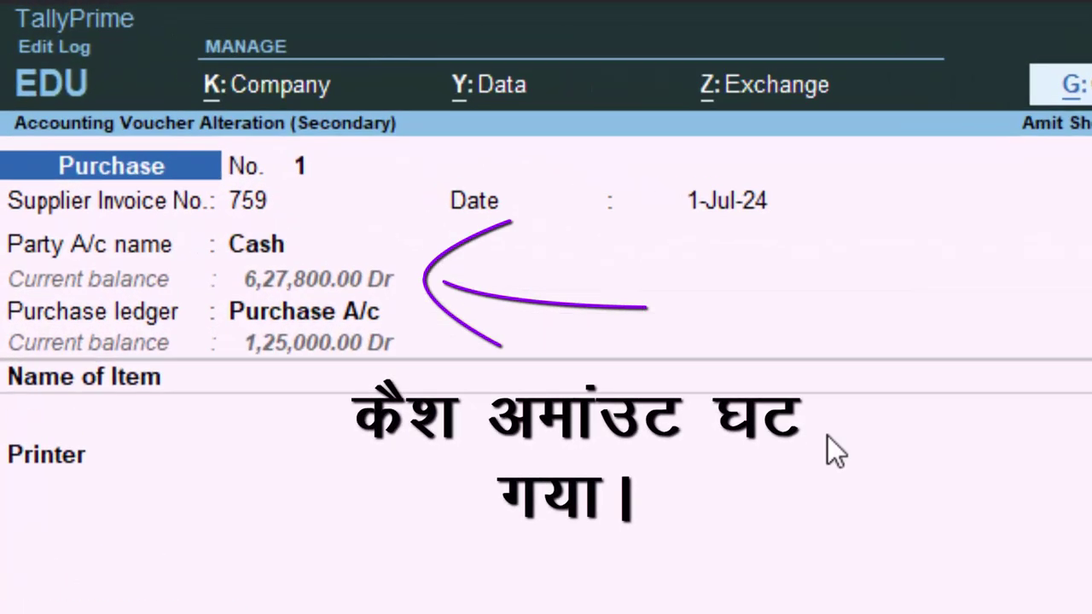
Preview the printed invoice for the 1,25,000.00 purchase, then close it
{"action": "key", "text": "alt+p"}
{"action": "key", "text": "i"}
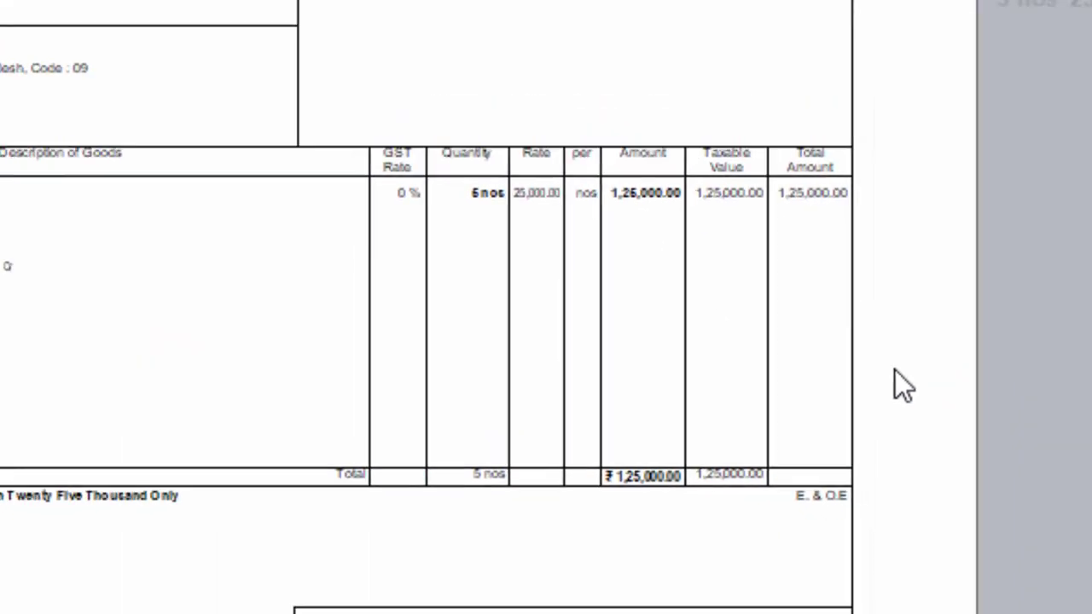
{"action": "key", "text": "Escape"}
{"action": "key", "text": "Escape"}
{"action": "key", "text": "Escape"}
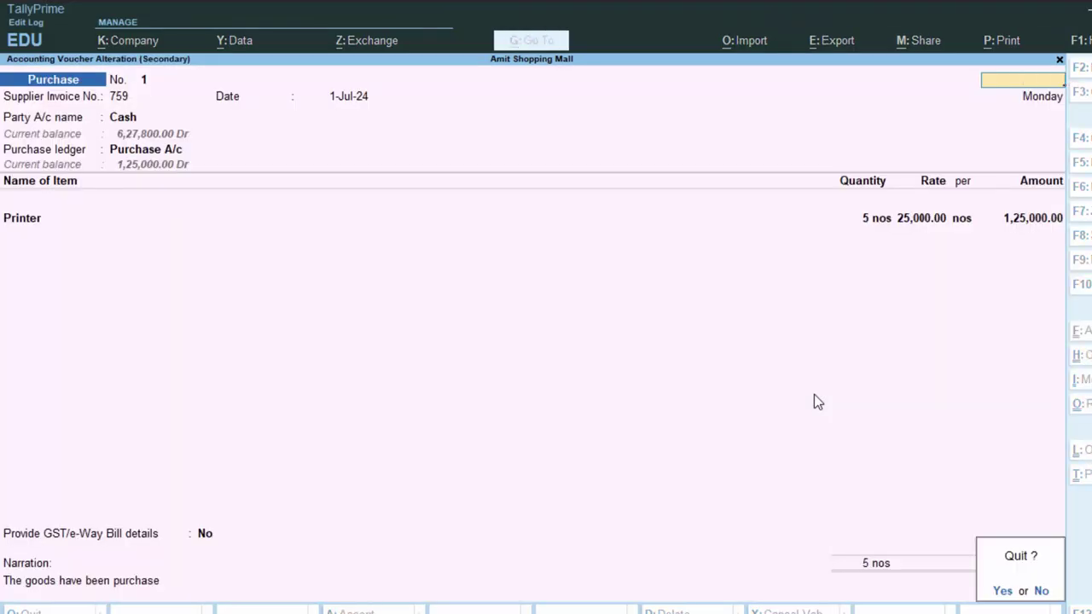
{"action": "key", "text": "y"}
{"action": "key", "text": "Escape"}
{"action": "key", "text": "Escape"}
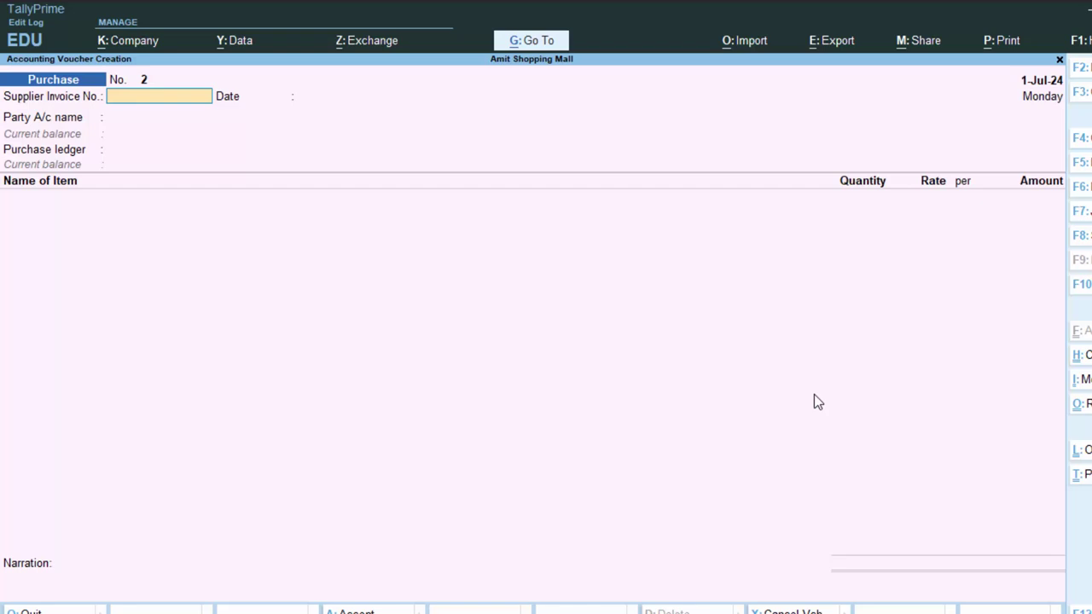
Enter supplier invoice 6467, keep date 1-Jul-24, and choose Cash as party
{"action": "type", "text": "6467"}
{"action": "key", "text": "Return"}
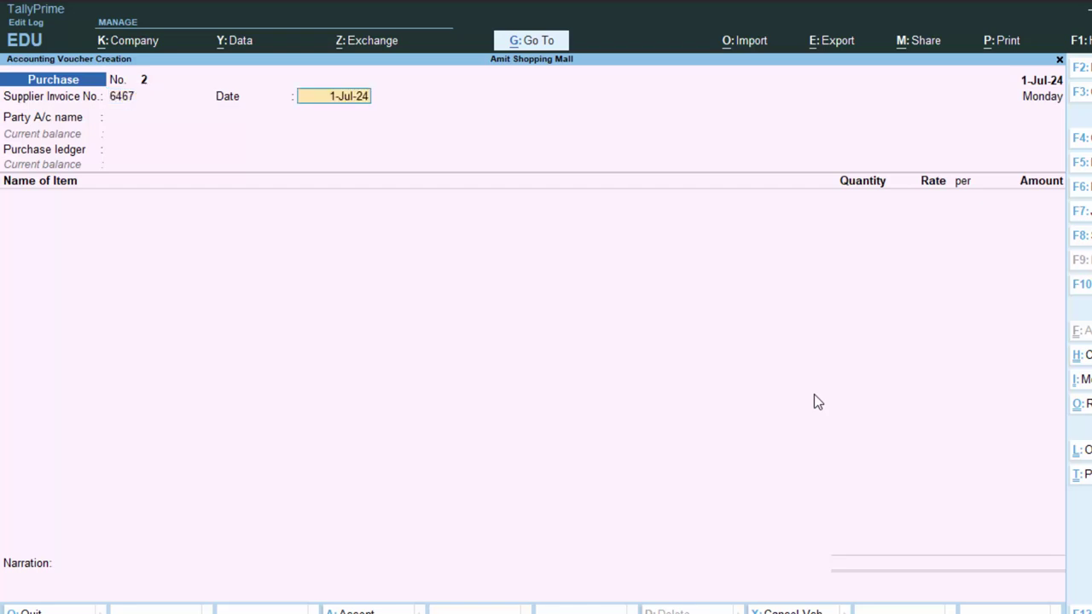
{"action": "key", "text": "Return"}
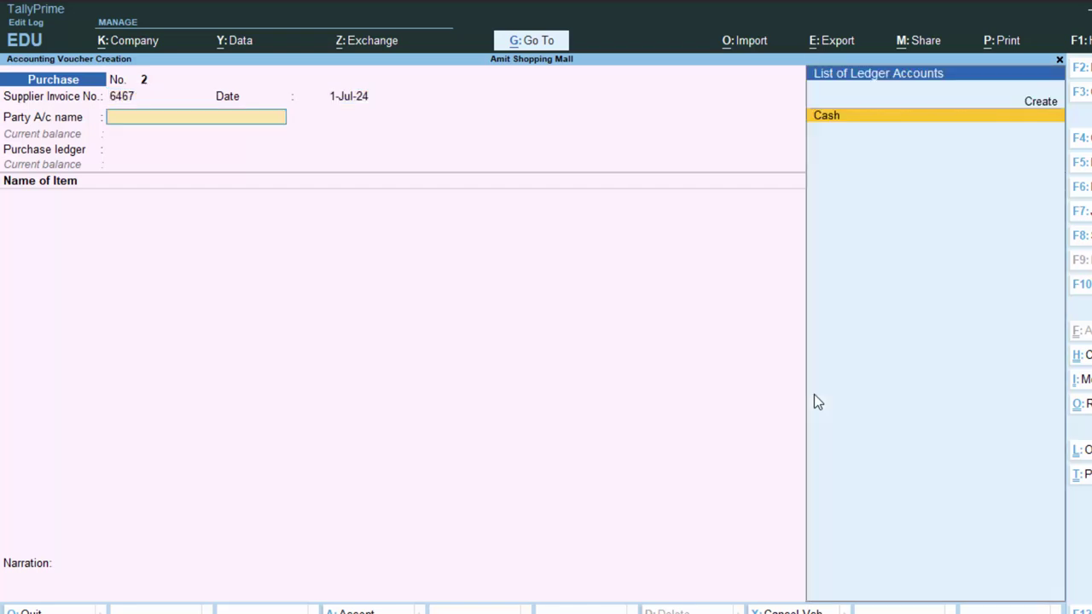
{"action": "key", "text": "Return"}
{"action": "key", "text": "Return"}
{"action": "key", "text": "Return"}
{"action": "key", "text": "Return"}
{"action": "key", "text": "Return"}
{"action": "key", "text": "Return"}
{"action": "key", "text": "Return"}
{"action": "key", "text": "Return"}
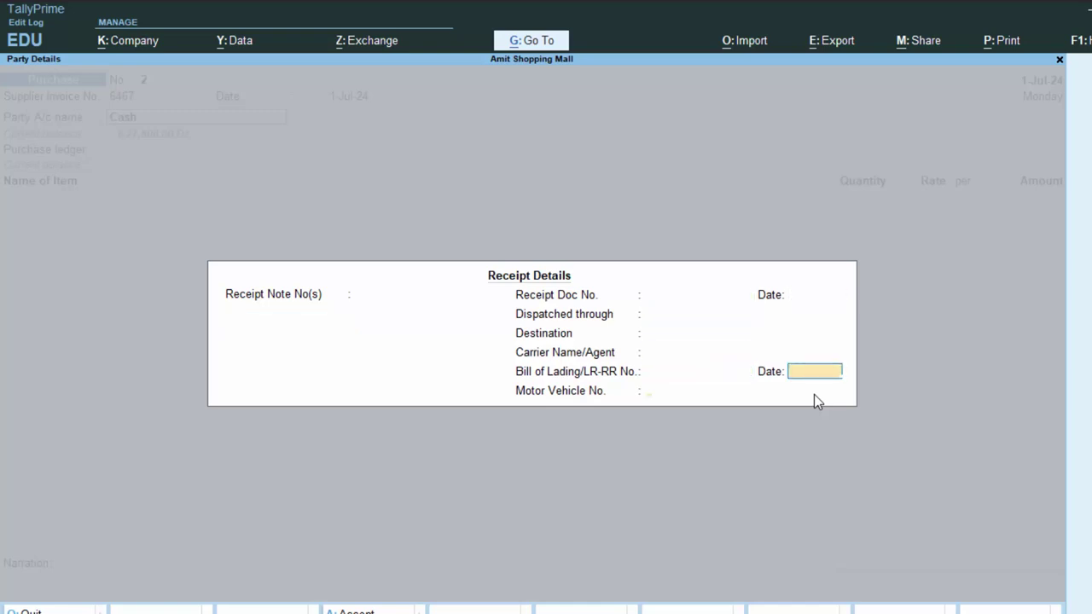
{"action": "key", "text": "Return"}
{"action": "key", "text": "Return"}
Set GST registration type to Regular, then return to the party account field
{"action": "key", "text": "Return"}
{"action": "key", "text": "Return"}
{"action": "key", "text": "Return"}
{"action": "key", "text": "Return"}
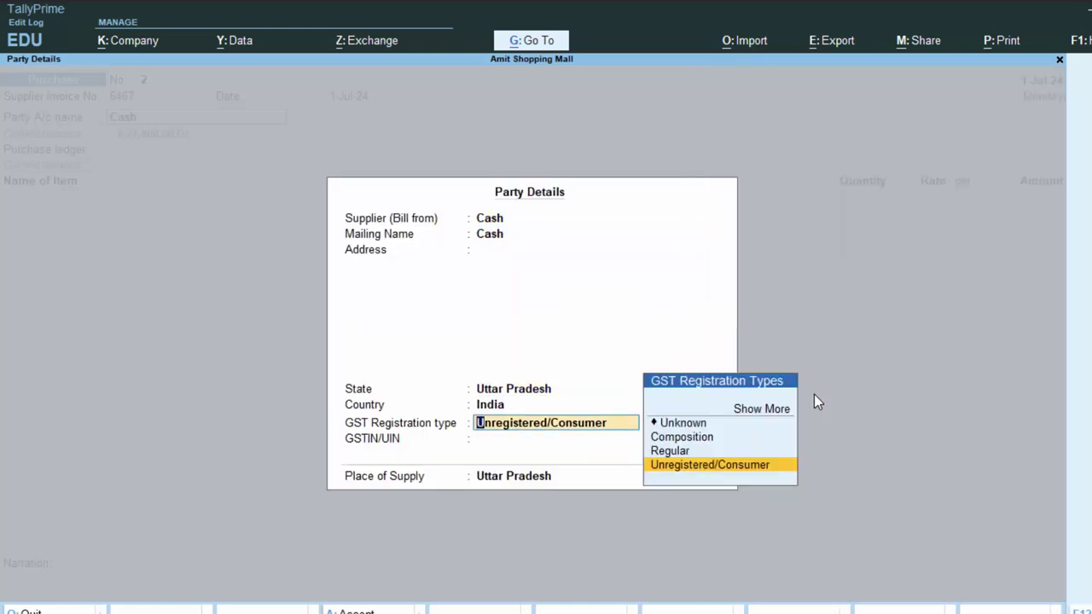
{"action": "key", "text": "Up"}
{"action": "key", "text": "Return"}
{"action": "key", "text": "Return"}
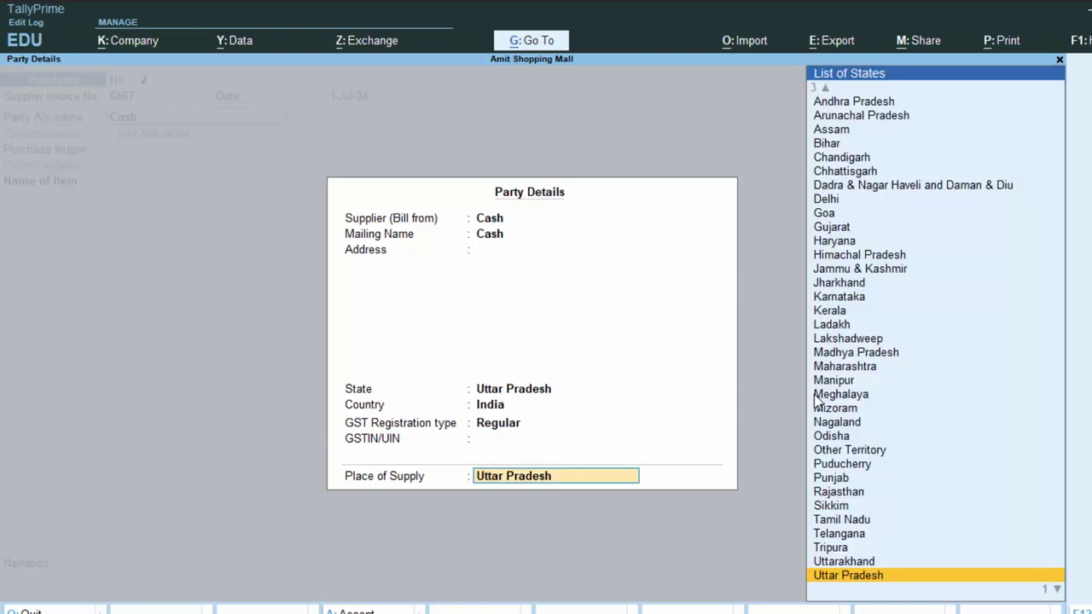
{"action": "key", "text": "Return"}
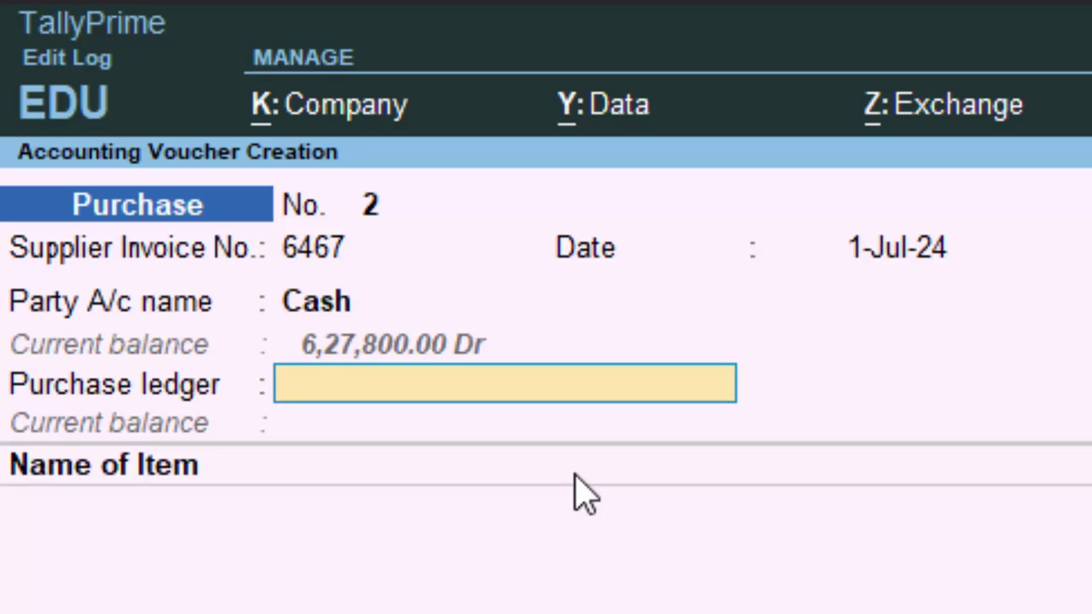
{"action": "key", "text": "BackSpace"}
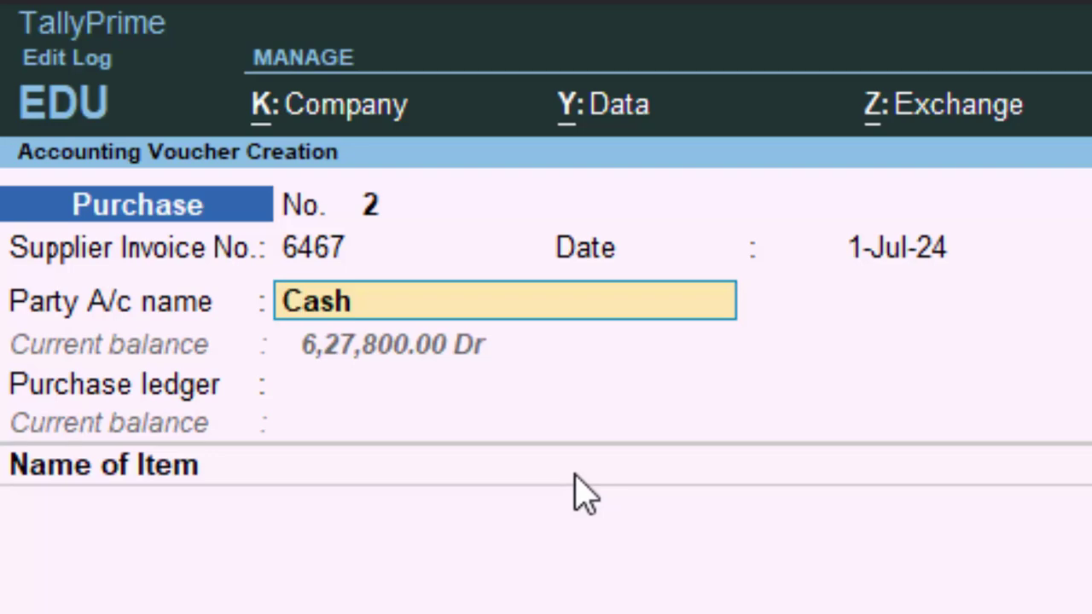
Create ledger 'PP Collection' under Sundry Creditors as the voucher's party account
{"action": "key", "text": "alt+c"}
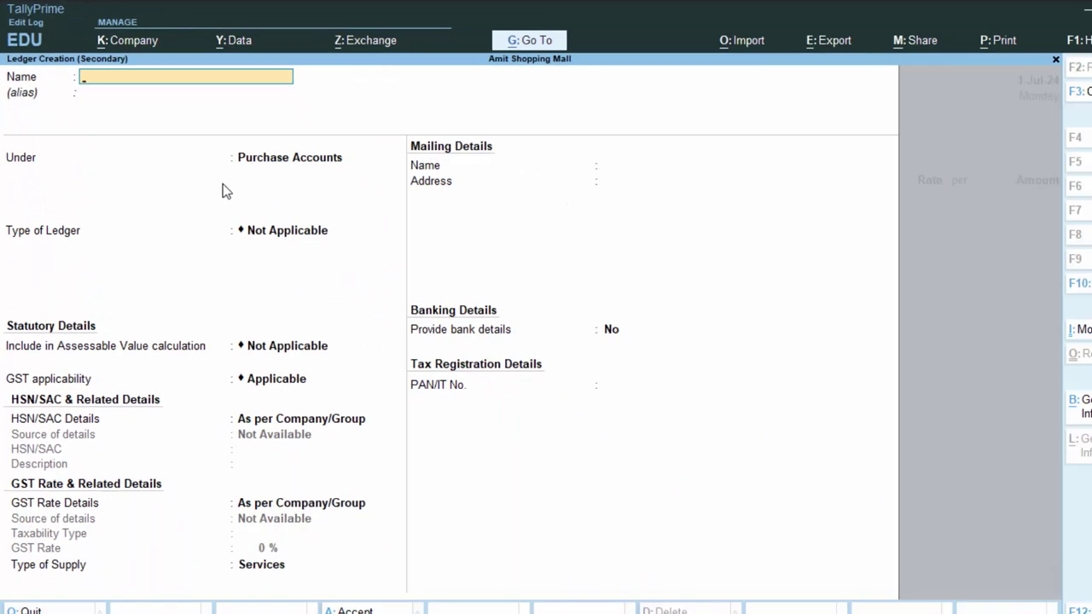
{"action": "type", "text": "PP"}
{"action": "type", "text": " Coll"}
{"action": "type", "text": "ection"}
{"action": "key", "text": "Return"}
{"action": "key", "text": "Return"}
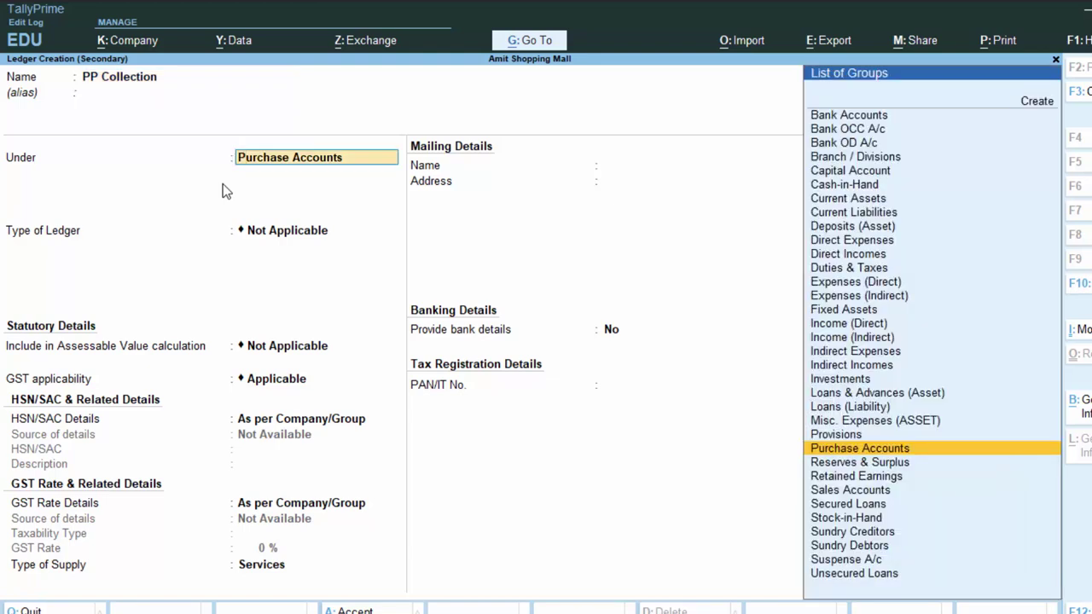
{"action": "type", "text": "S"}
{"action": "key", "text": "Down"}
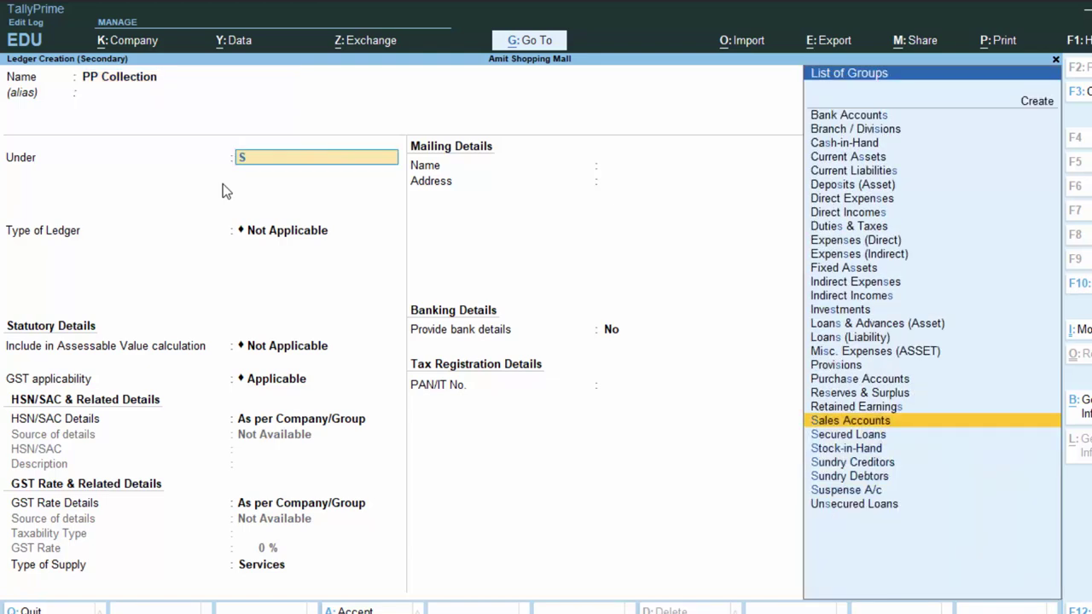
{"action": "key", "text": "Down"}
{"action": "key", "text": "Down"}
{"action": "key", "text": "Down"}
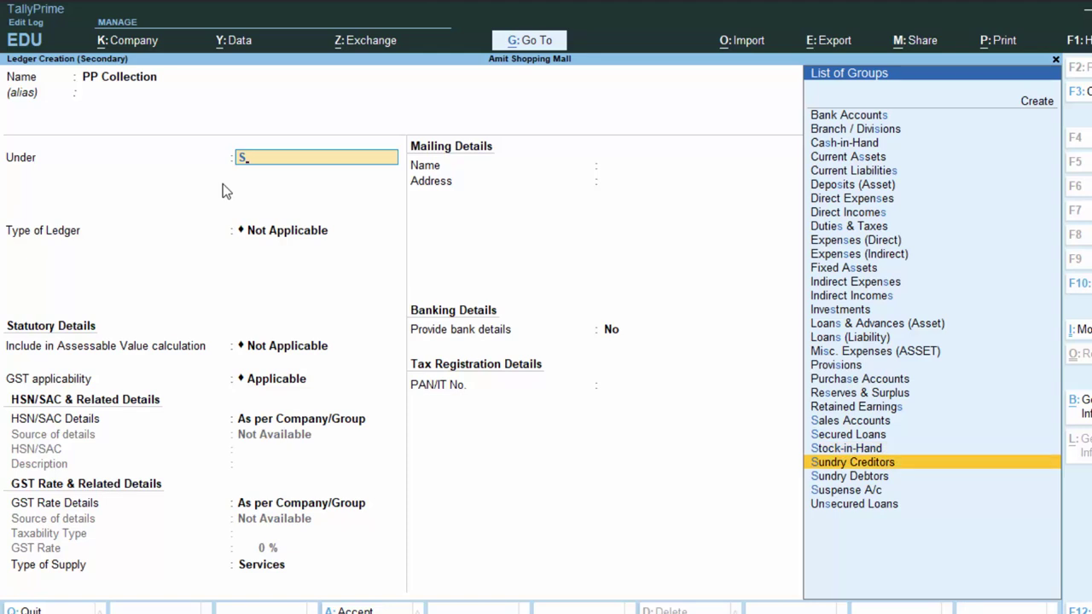
{"action": "key", "text": "Return"}
{"action": "key", "text": "Return"}
{"action": "key", "text": "Return"}
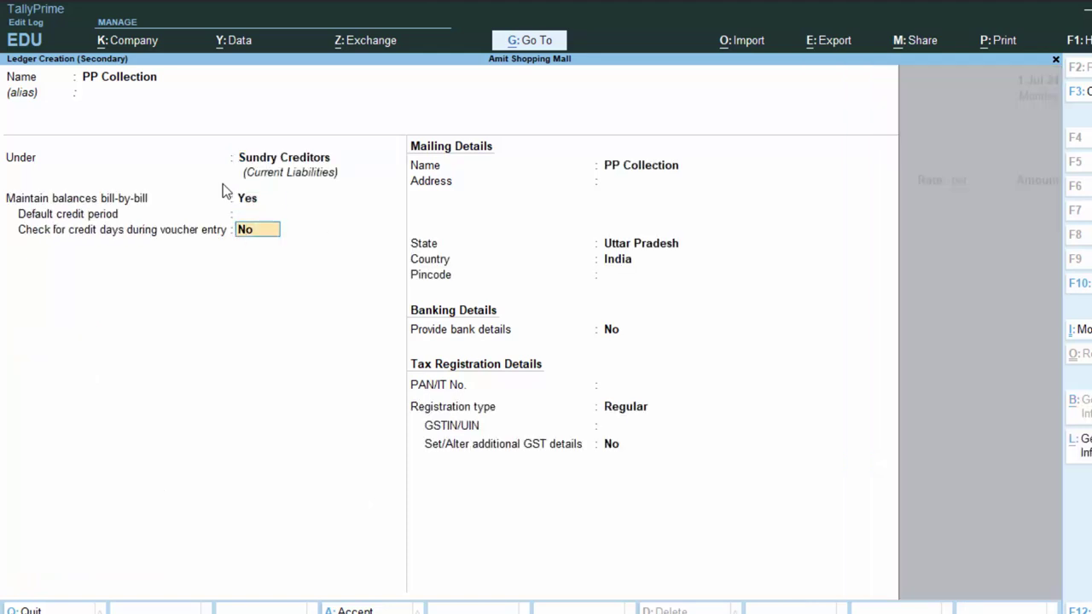
{"action": "key", "text": "Return"}
{"action": "key", "text": "Return"}
{"action": "key", "text": "Return"}
{"action": "key", "text": "Return"}
{"action": "key", "text": "Return"}
{"action": "key", "text": "Return"}
{"action": "key", "text": "Return"}
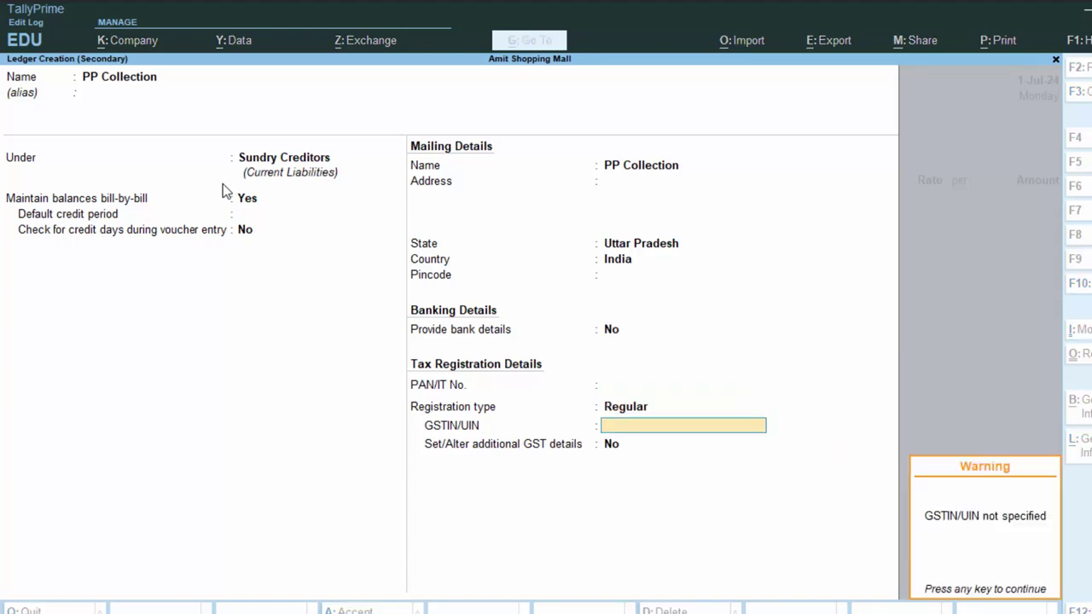
{"action": "key", "text": "Return"}
{"action": "key", "text": "Return"}
{"action": "key", "text": "Return"}
{"action": "key", "text": "Return"}
{"action": "key", "text": "Return"}
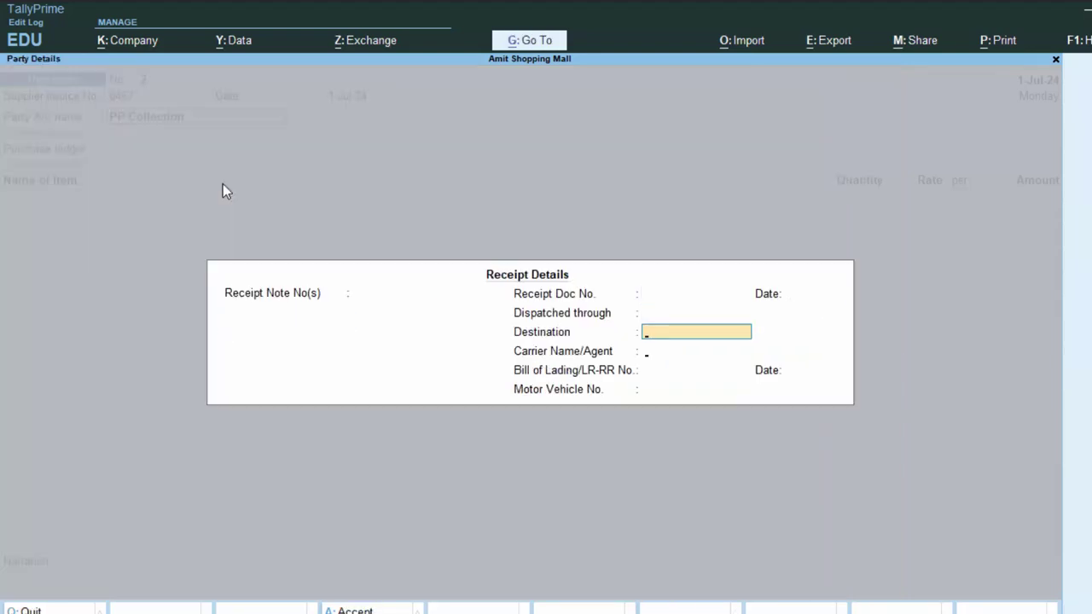
{"action": "key", "text": "Return"}
{"action": "key", "text": "Return"}
{"action": "key", "text": "Return"}
Use Purchase A/c and add one stock item line of 1 nos at 25,000.00
{"action": "key", "text": "Return"}
{"action": "key", "text": "Return"}
{"action": "key", "text": "Return"}
{"action": "key", "text": "Return"}
{"action": "key", "text": "Return"}
{"action": "key", "text": "Return"}
{"action": "key", "text": "Return"}
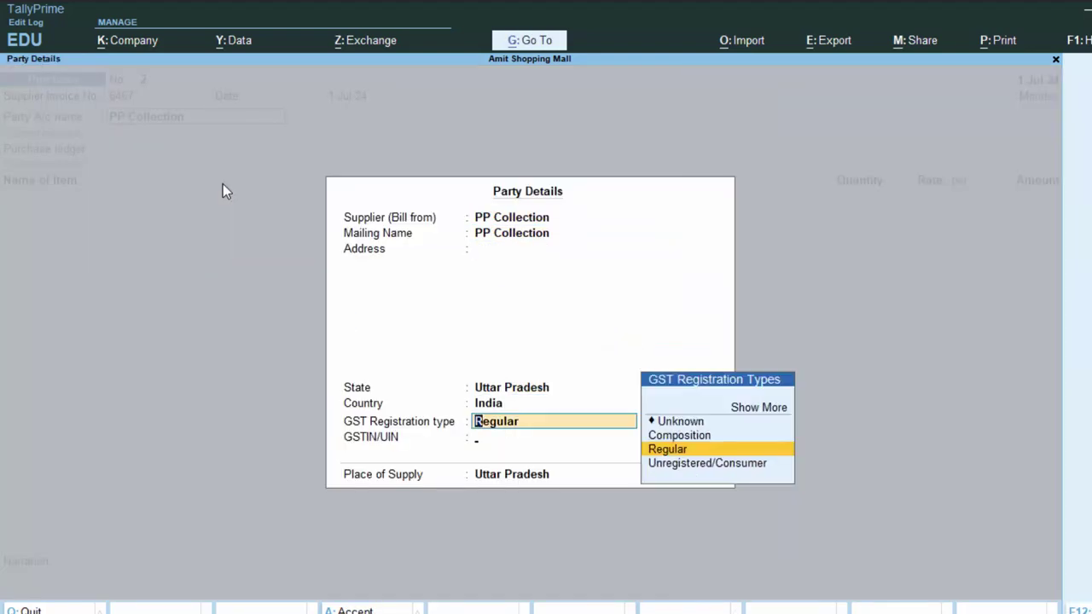
{"action": "key", "text": "Return"}
{"action": "key", "text": "Return"}
{"action": "key", "text": "Return"}
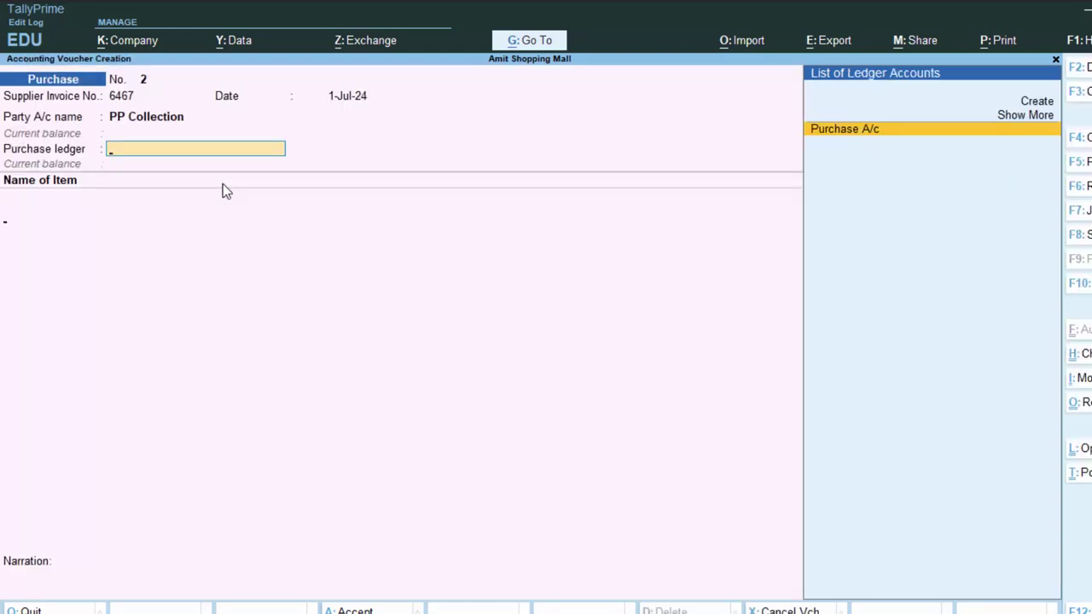
{"action": "key", "text": "Return"}
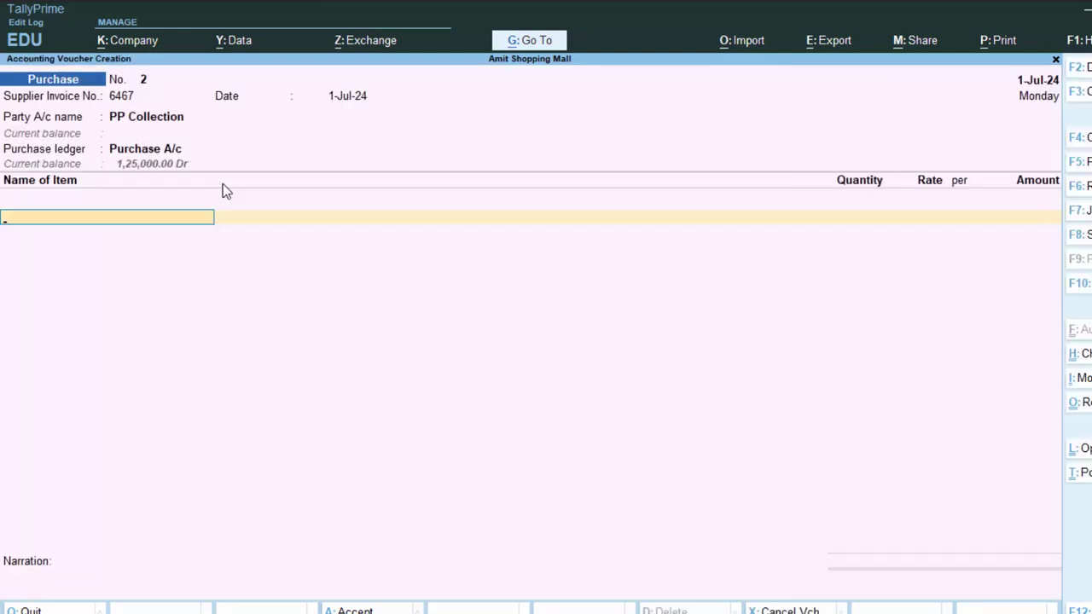
{"action": "type", "text": "T"}
{"action": "key", "text": "Return"}
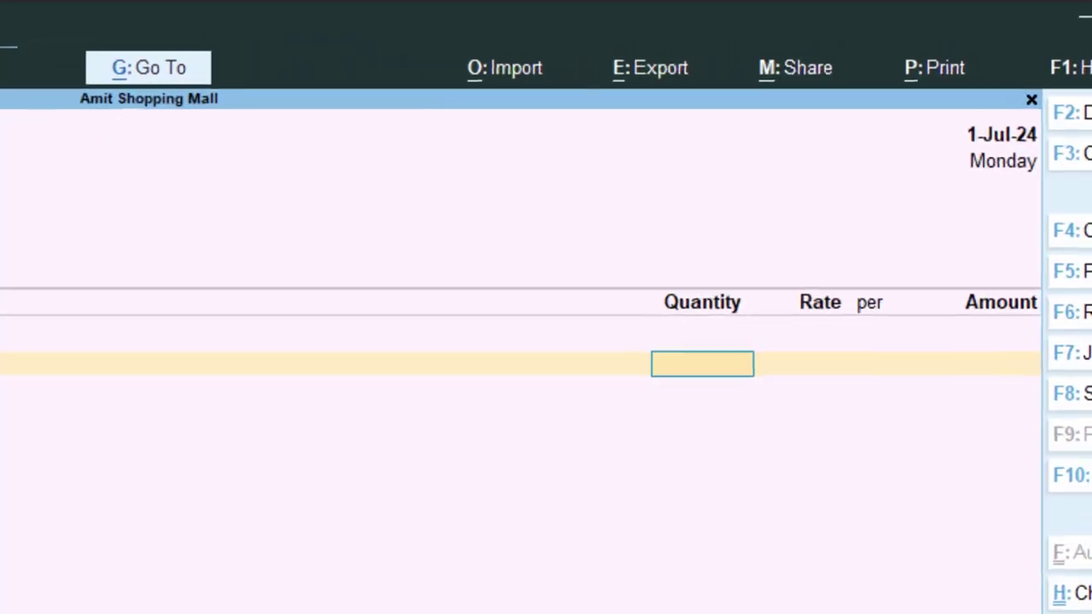
{"action": "type", "text": "1"}
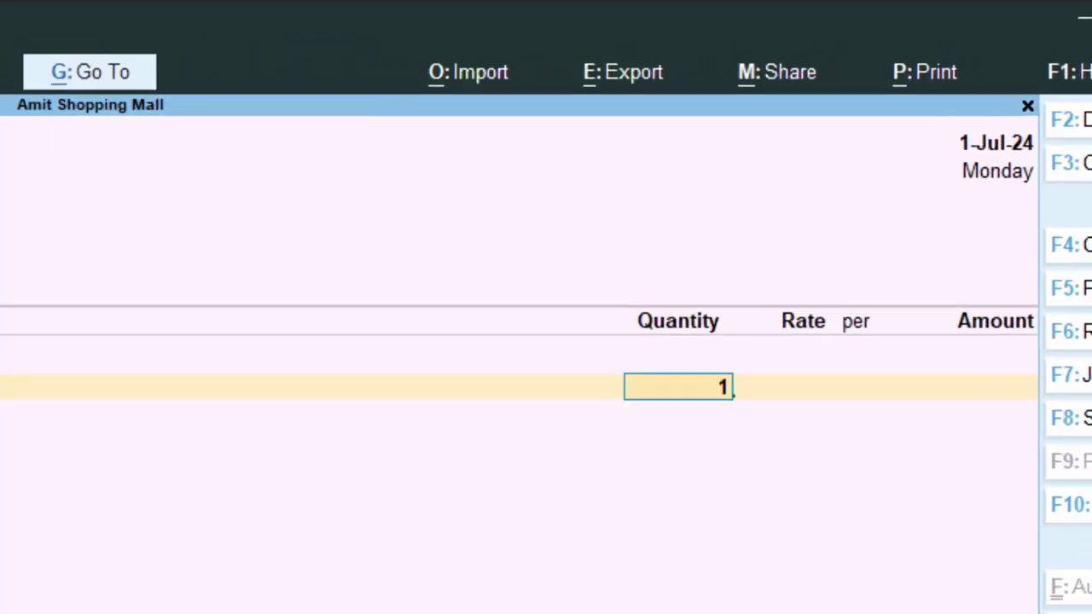
{"action": "key", "text": "Return"}
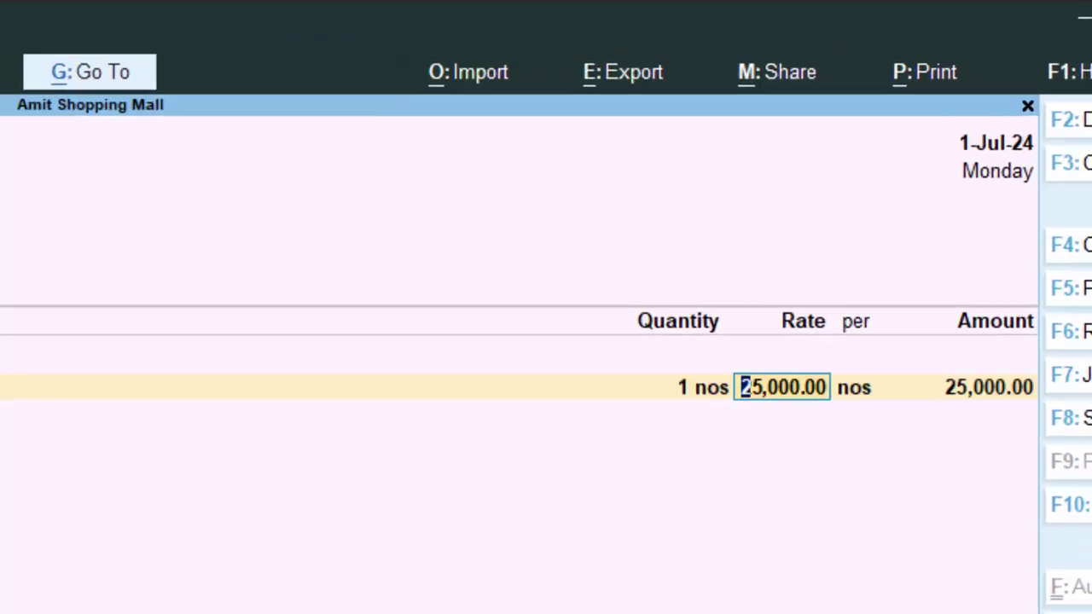
{"action": "key", "text": "Return"}
{"action": "key", "text": "Return"}
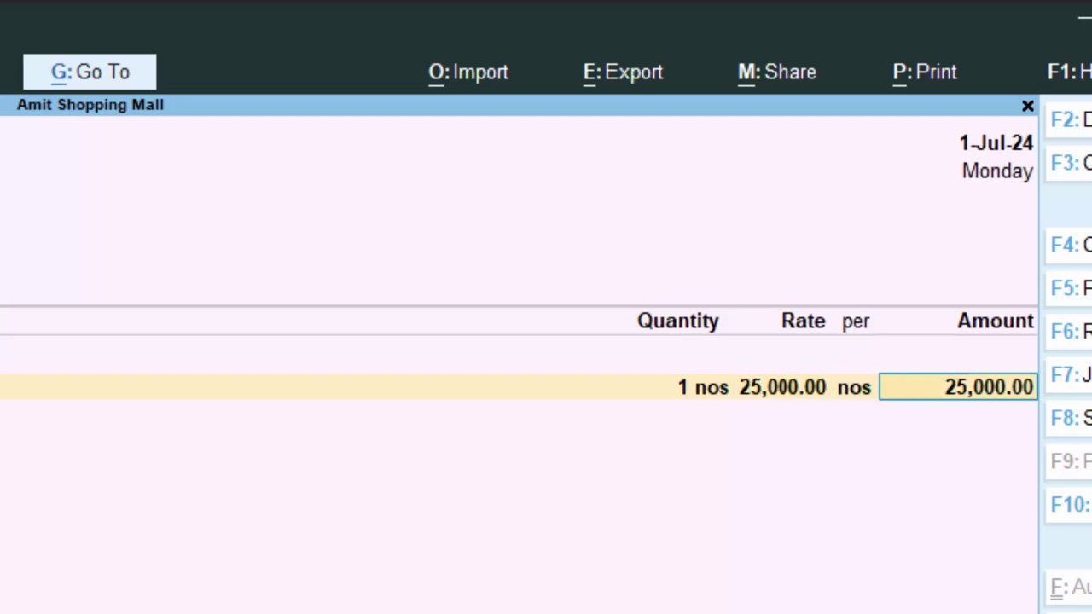
{"action": "key", "text": "Return"}
{"action": "key", "text": "Return"}
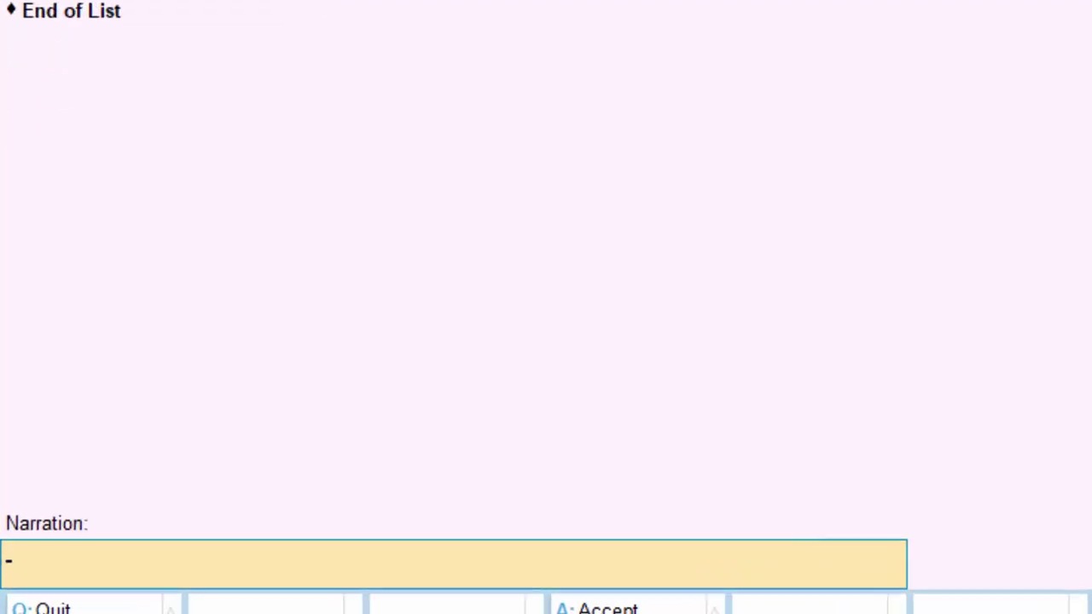
Add narration 'The goods have been purchase on credit' and accept voucher No. 2
{"action": "type", "text": "The"}
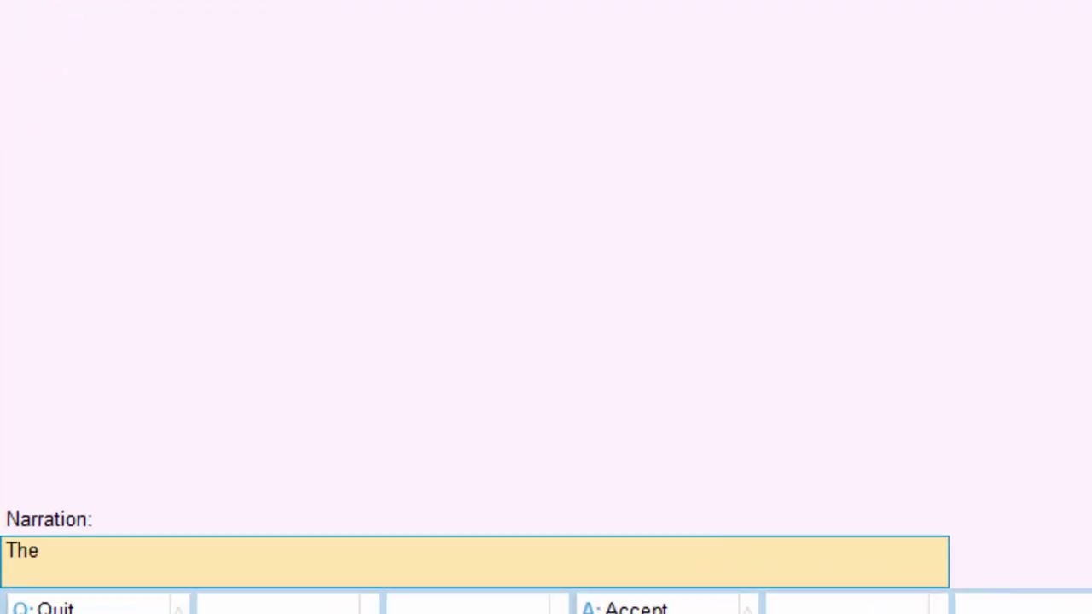
{"action": "type", "text": " goo"}
{"action": "type", "text": "ds ha"}
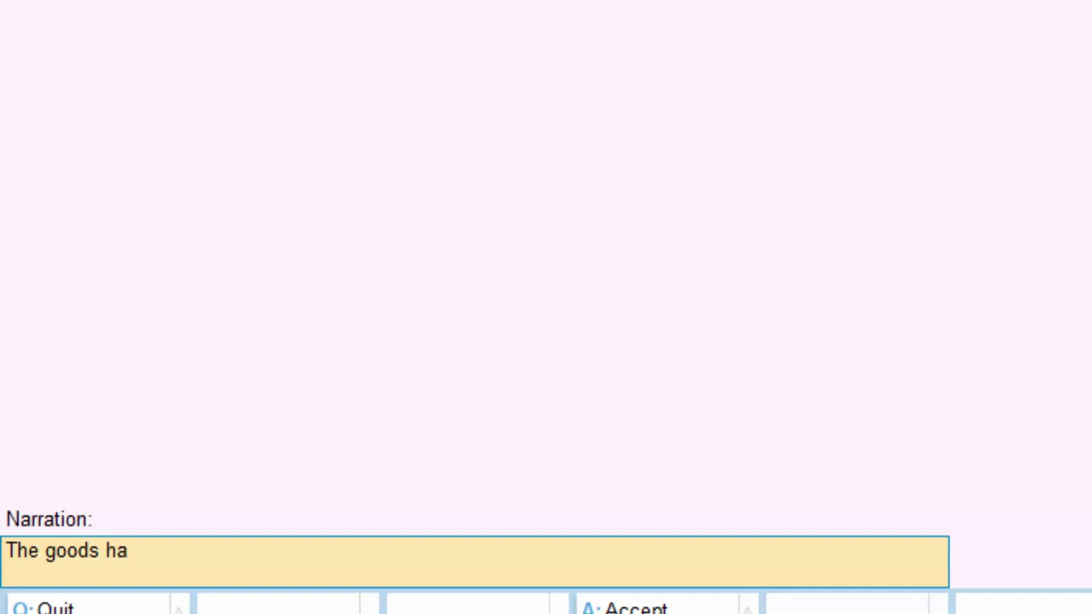
{"action": "type", "text": "ve"}
{"action": "type", "text": " bee"}
{"action": "type", "text": "b"}
{"action": "key", "text": "BackSpace"}
{"action": "type", "text": "n pu"}
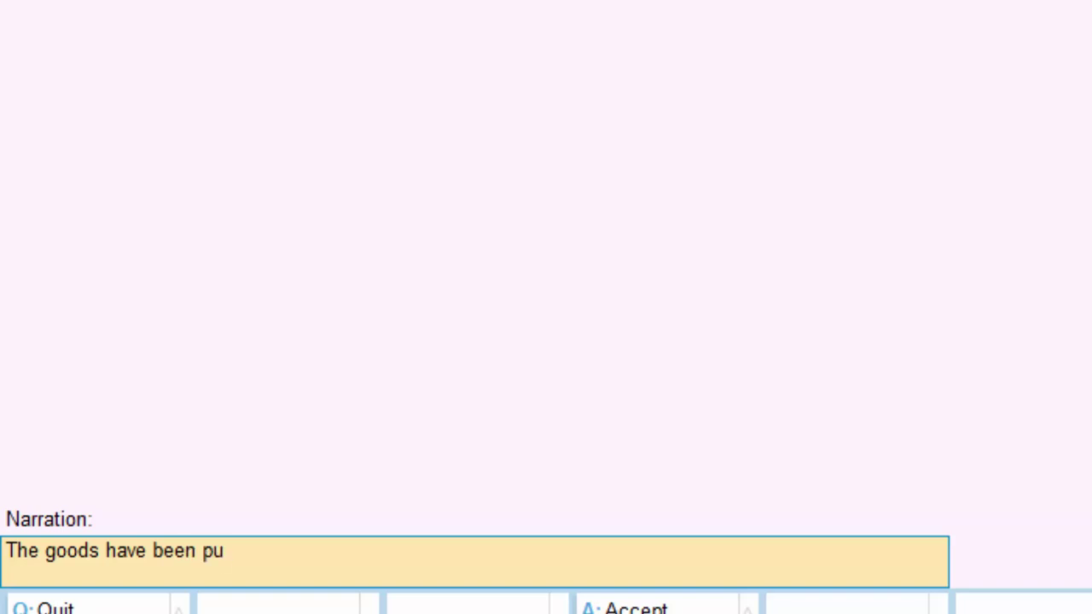
{"action": "type", "text": "rchase"}
{"action": "type", "text": " on cr"}
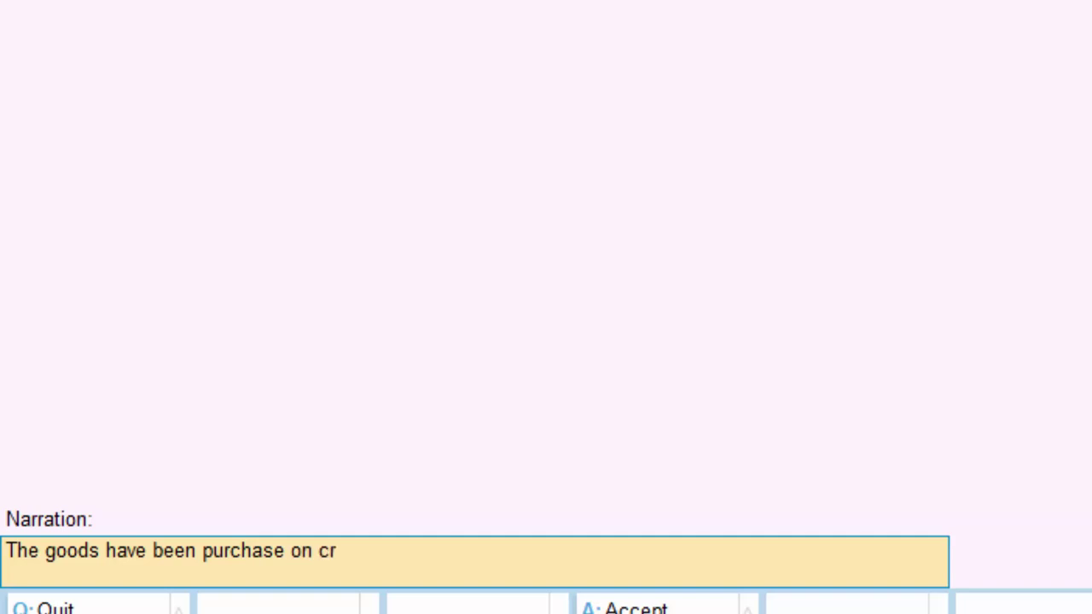
{"action": "type", "text": "edit"}
{"action": "key", "text": "Return"}
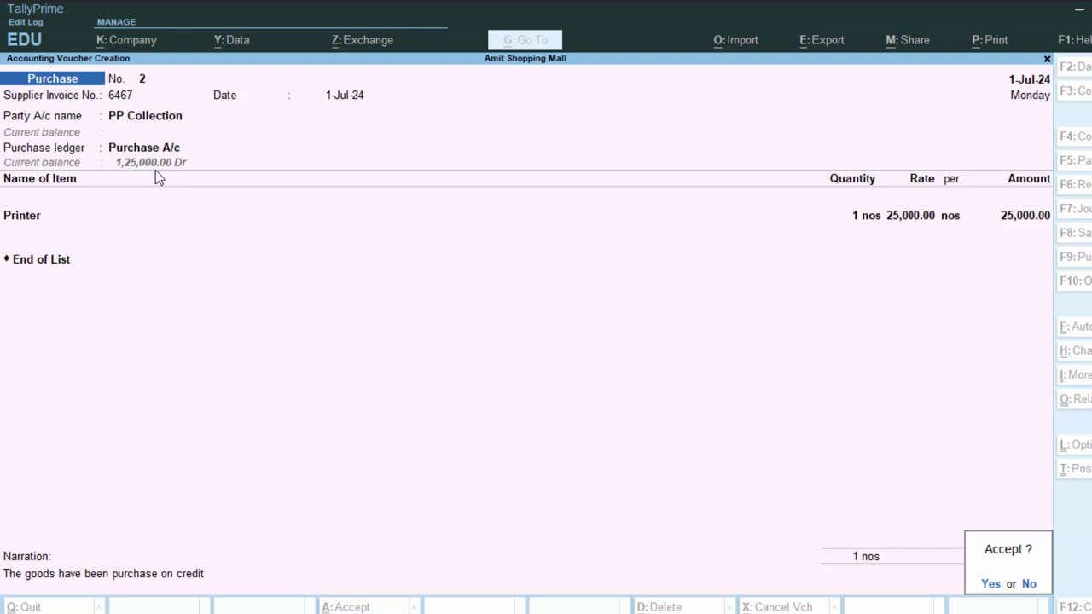
{"action": "key", "text": "Return"}
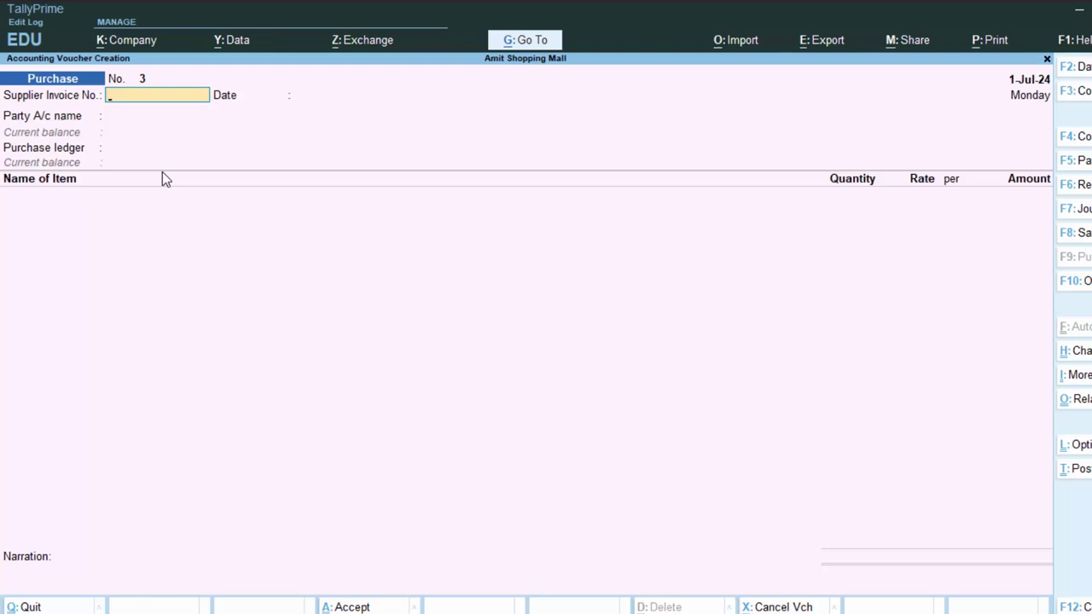
{"action": "type", "text": "4"}
{"action": "key", "text": "BackSpace"}
{"action": "key", "text": "Escape"}
{"action": "key", "text": "d"}
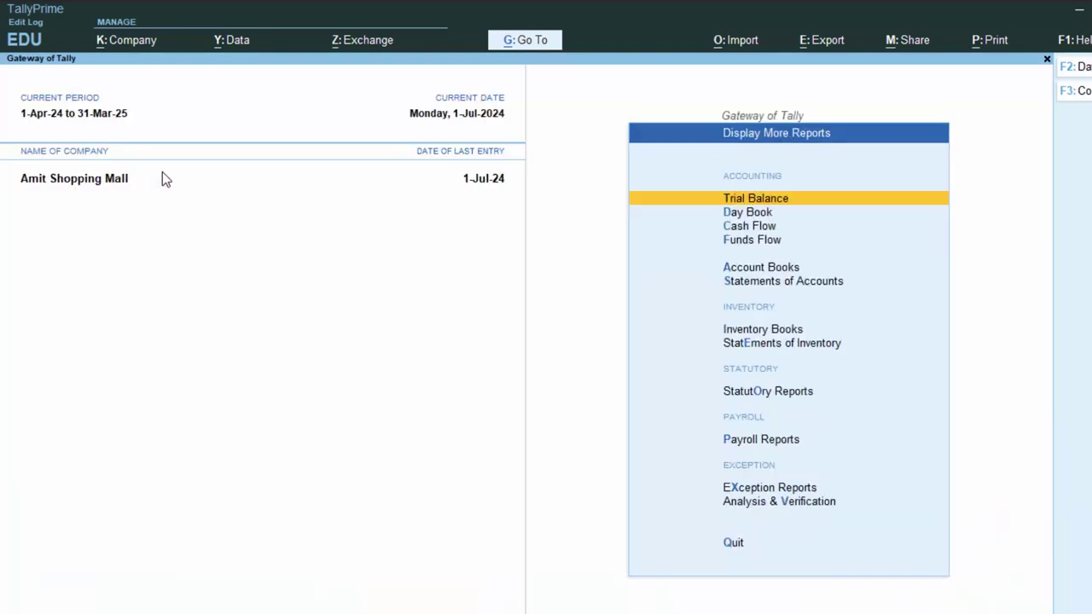
{"action": "key", "text": "d"}
{"action": "key", "text": "Down"}
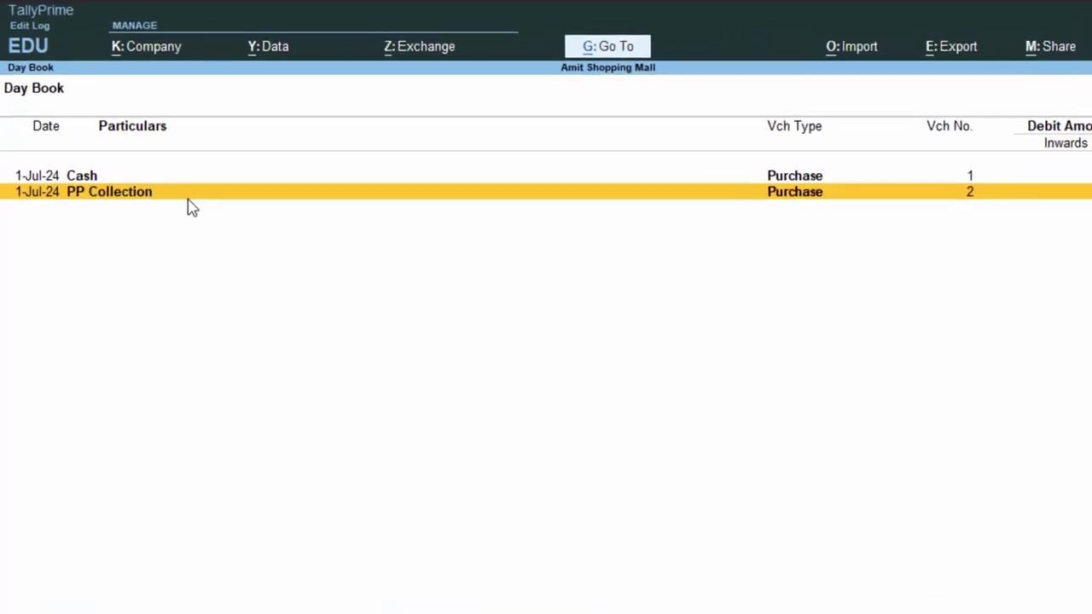
{"action": "key", "text": "Return"}
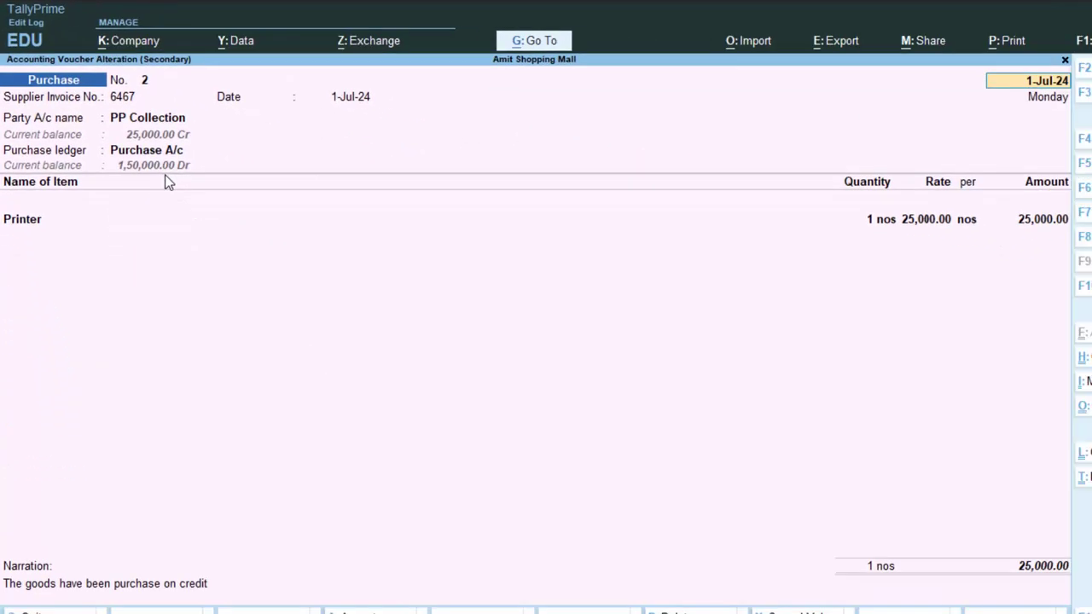
{"action": "key", "text": "Escape"}
{"action": "key", "text": "y"}
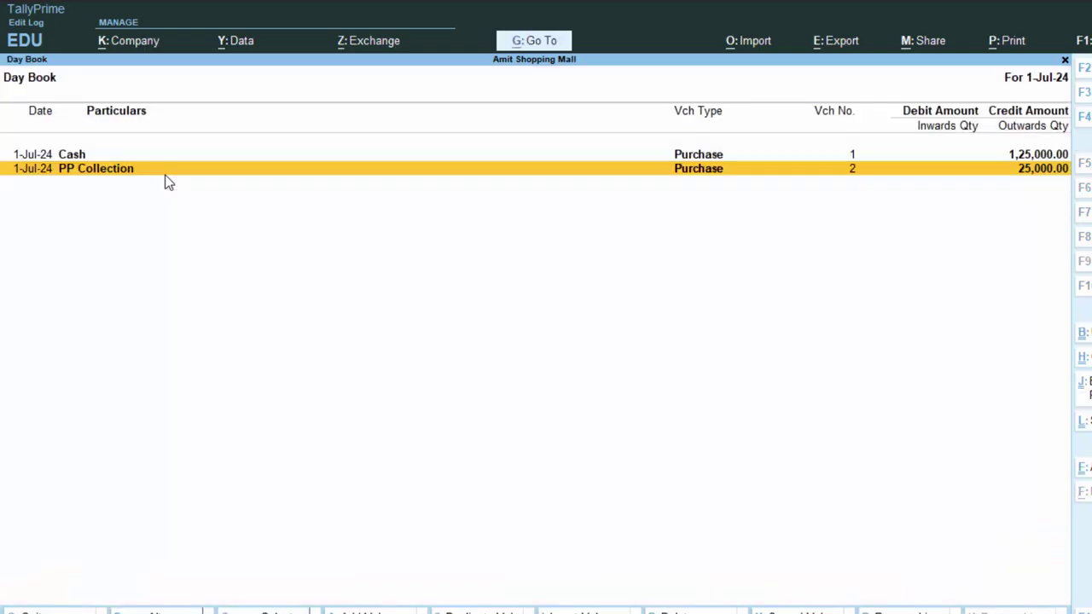
{"action": "key", "text": "Escape"}
{"action": "key", "text": "v"}
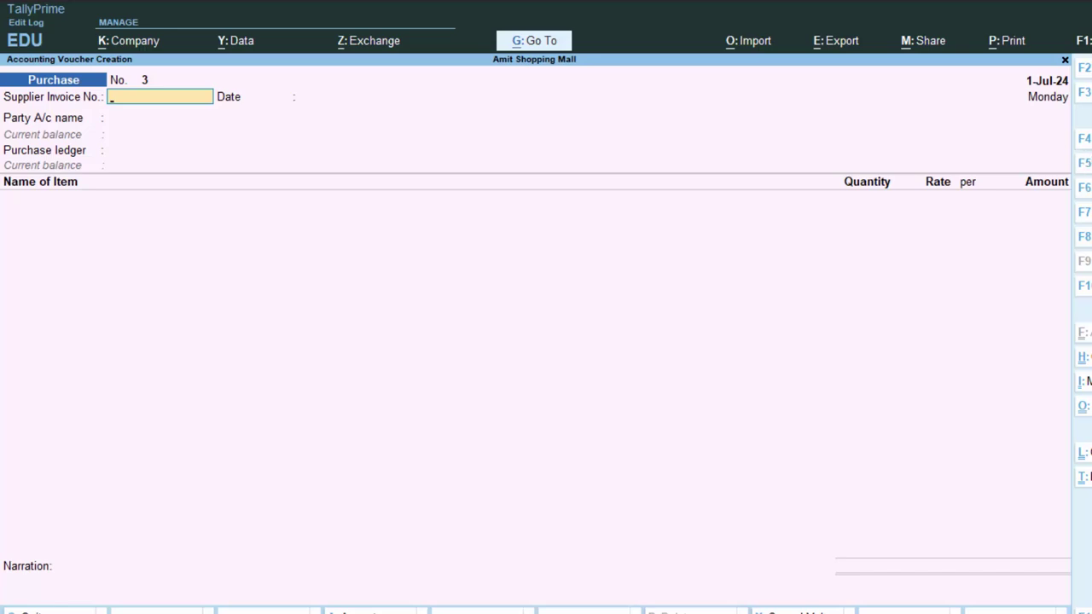
Start a payment voucher debiting PP Collection 25,000.00 against its pending bill 6467
{"action": "key", "text": "F5"}
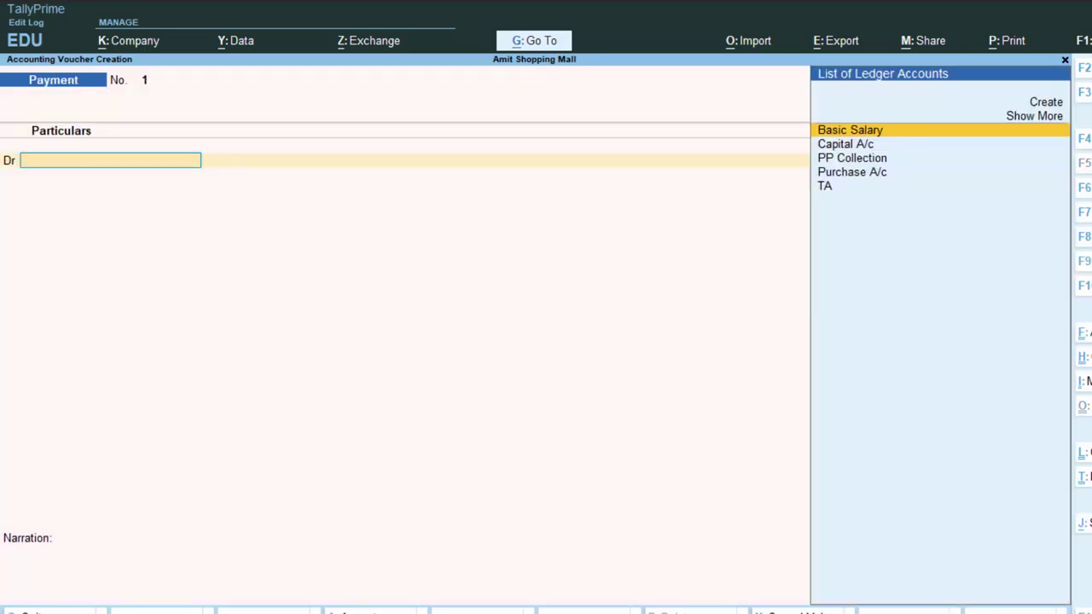
{"action": "key", "text": "Down"}
{"action": "key", "text": "Down"}
{"action": "key", "text": "Return"}
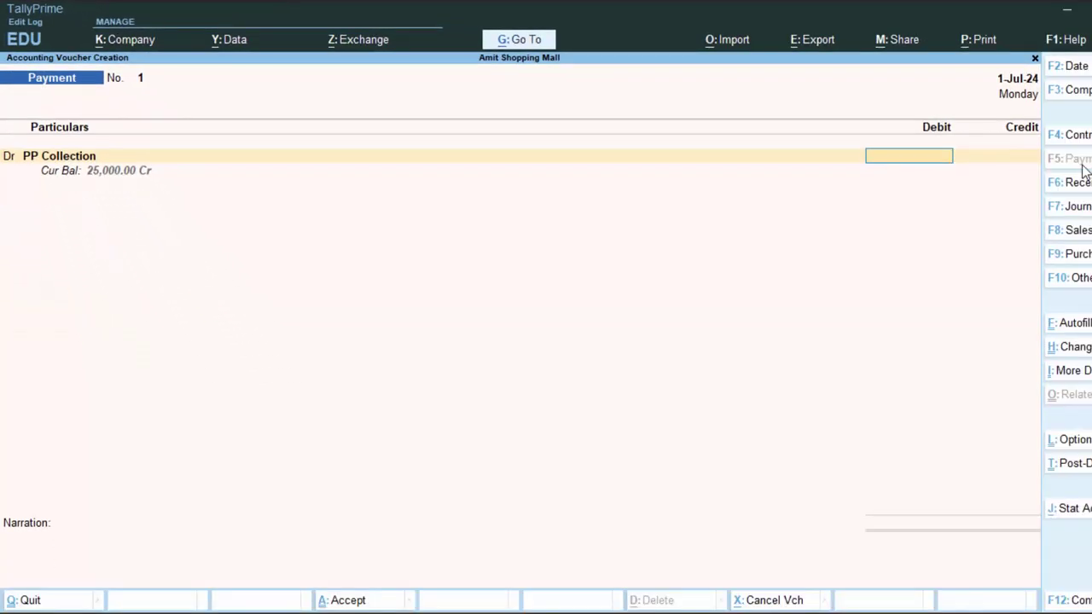
{"action": "type", "text": "250"}
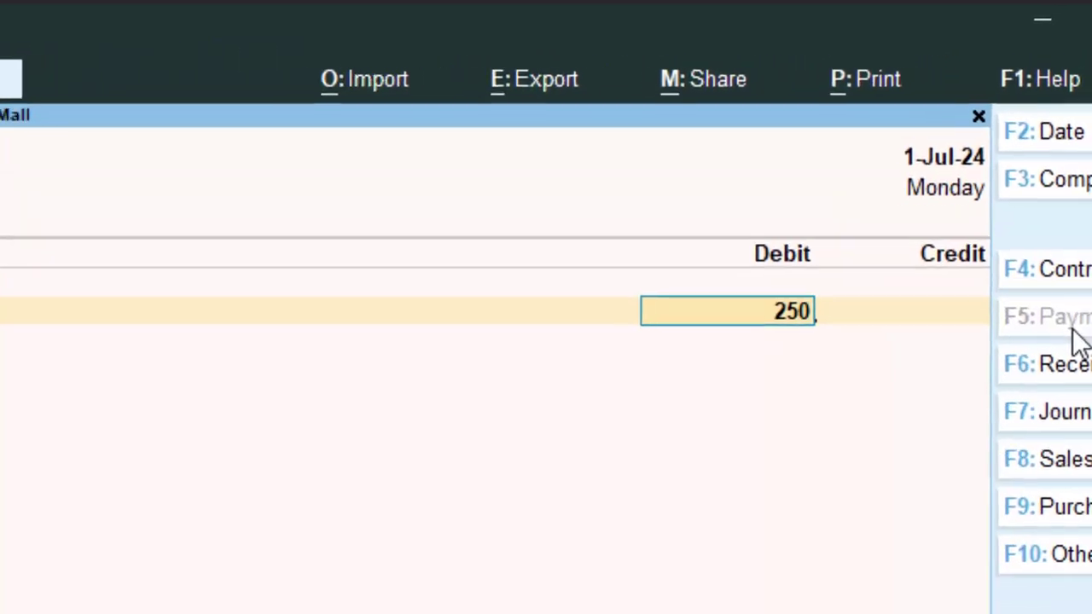
{"action": "type", "text": "00"}
{"action": "key", "text": "Return"}
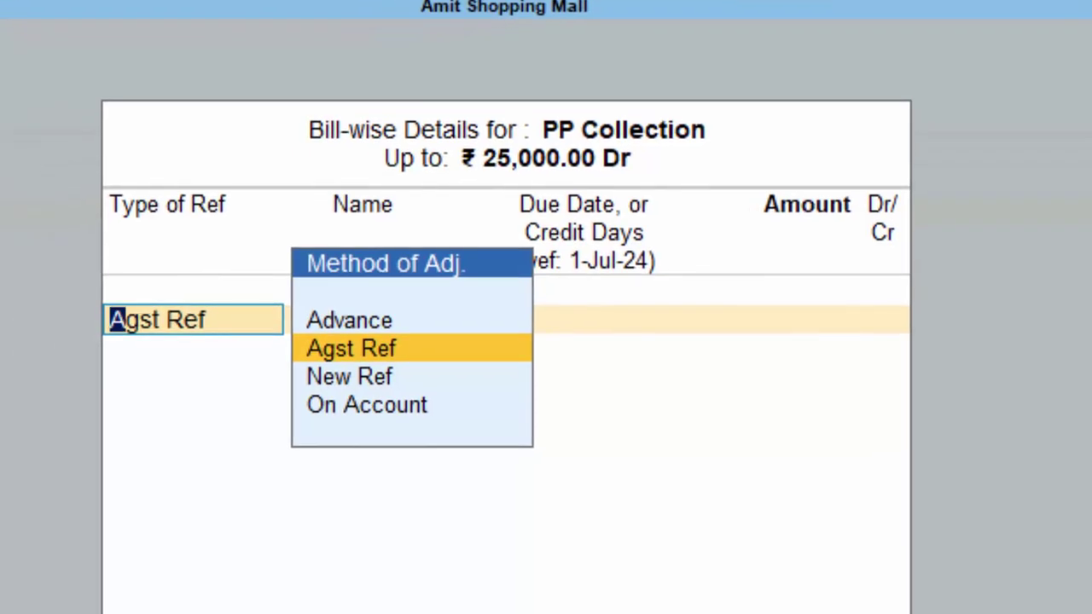
{"action": "key", "text": "Return"}
{"action": "key", "text": "Return"}
{"action": "key", "text": "Return"}
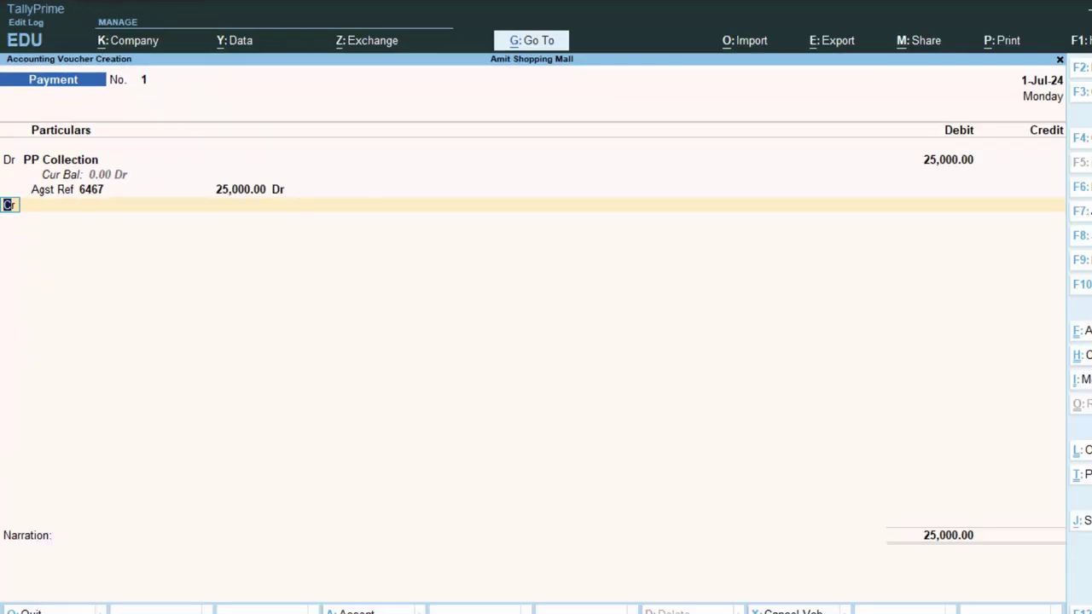
Credit Cash with 25,000.00 to balance the payment
{"action": "key", "text": "Return"}
{"action": "key", "text": "Down"}
{"action": "key", "text": "Down"}
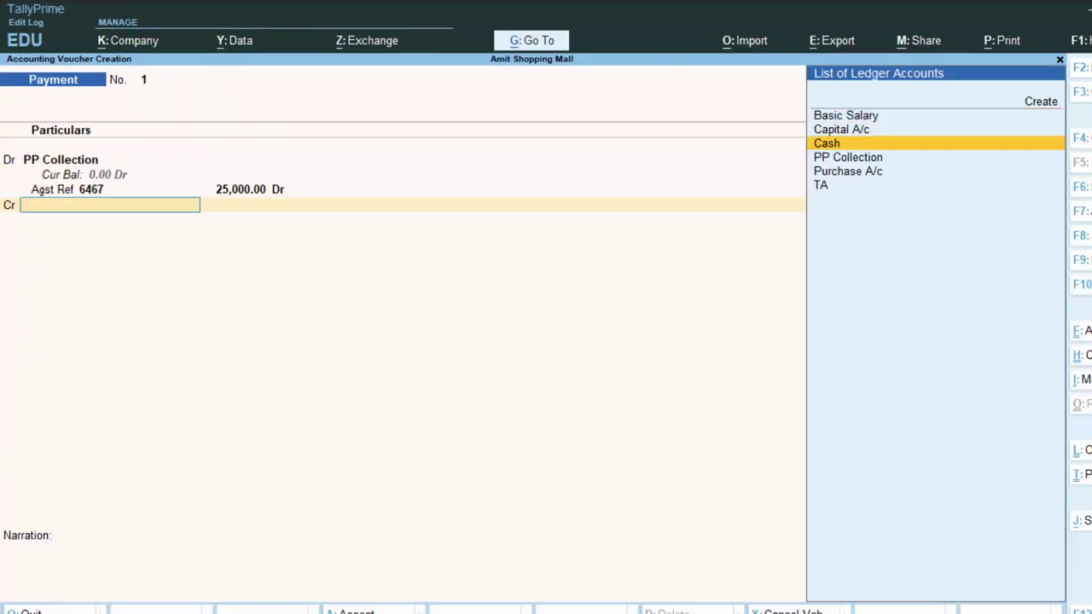
{"action": "key", "text": "Return"}
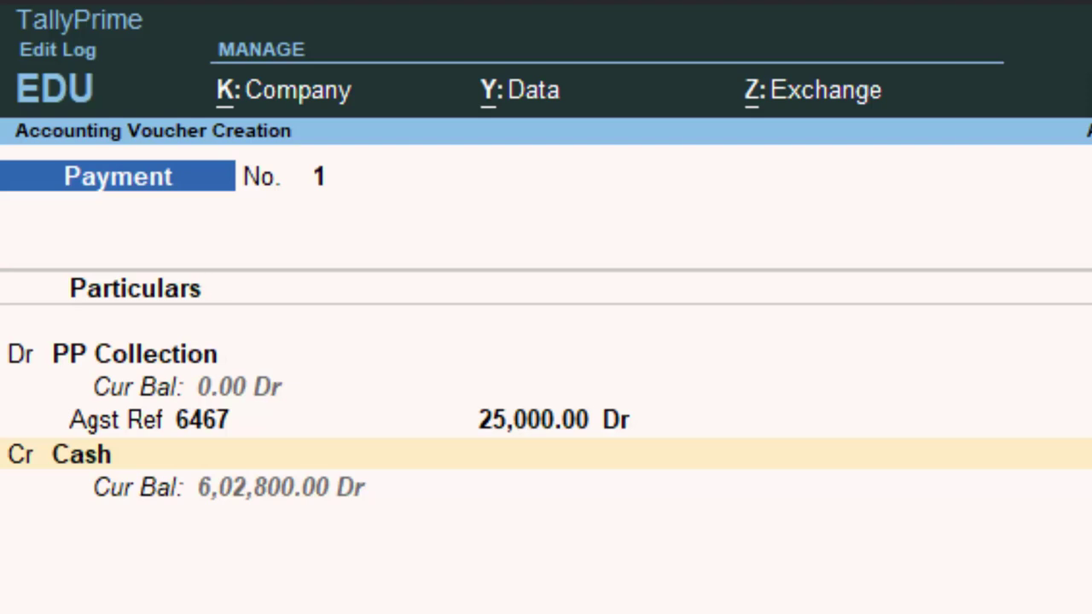
{"action": "key", "text": "Return"}
{"action": "key", "text": "Return"}
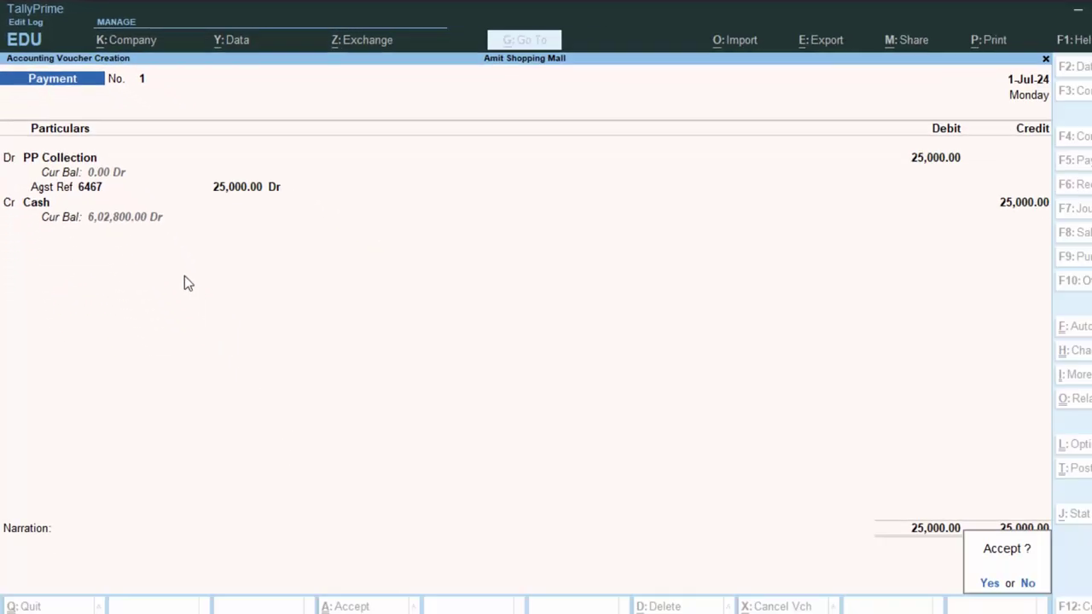